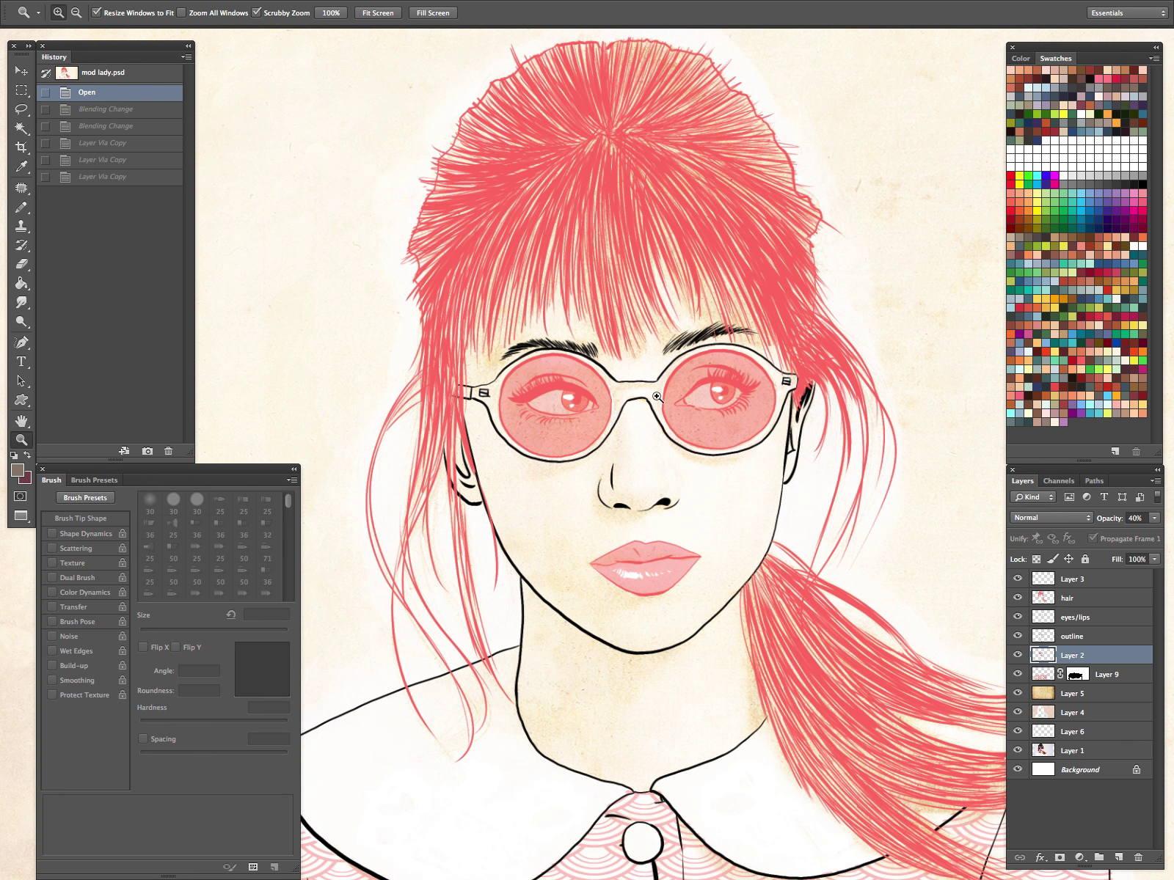
# Step: Shift the mod lady illustration left and hide all panels so only the artwork shows
pyautogui.moveTo(644, 384); pyautogui.dragTo(623, 383)
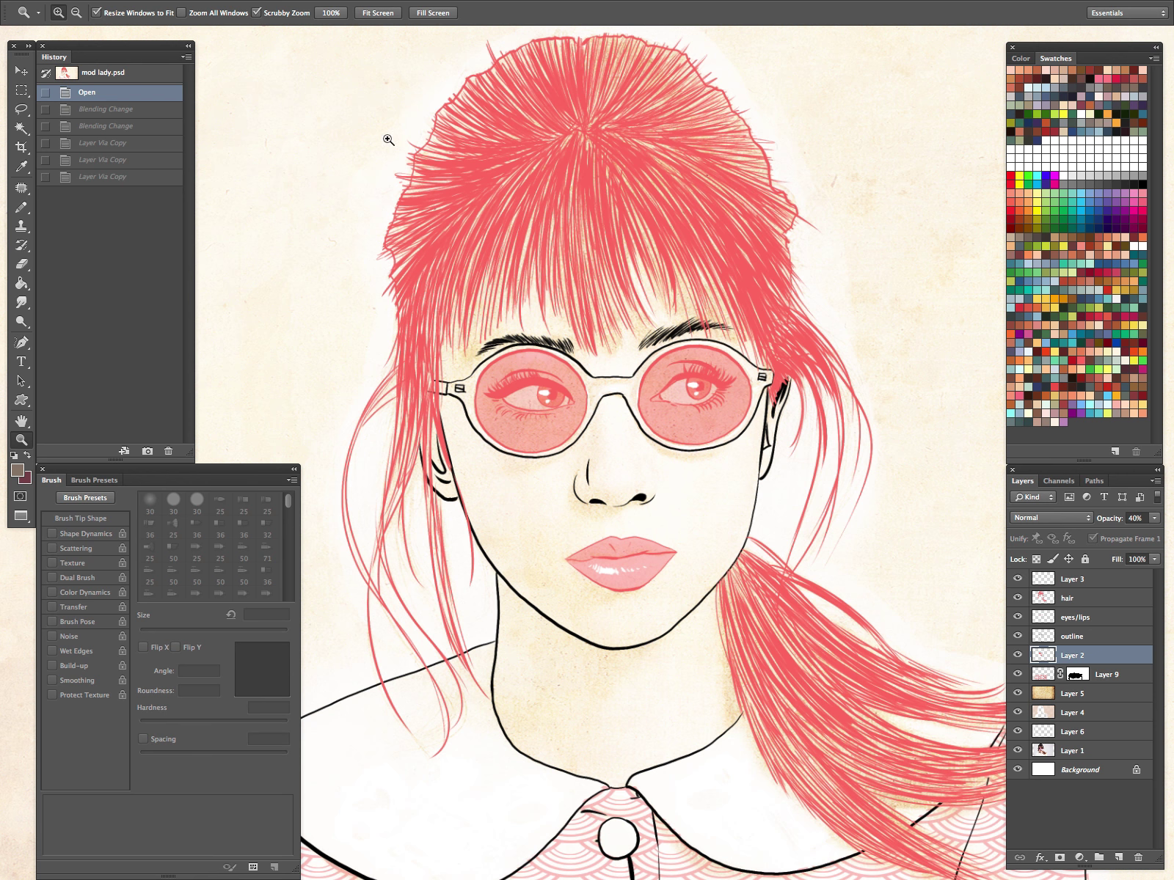
pyautogui.press('Tab')
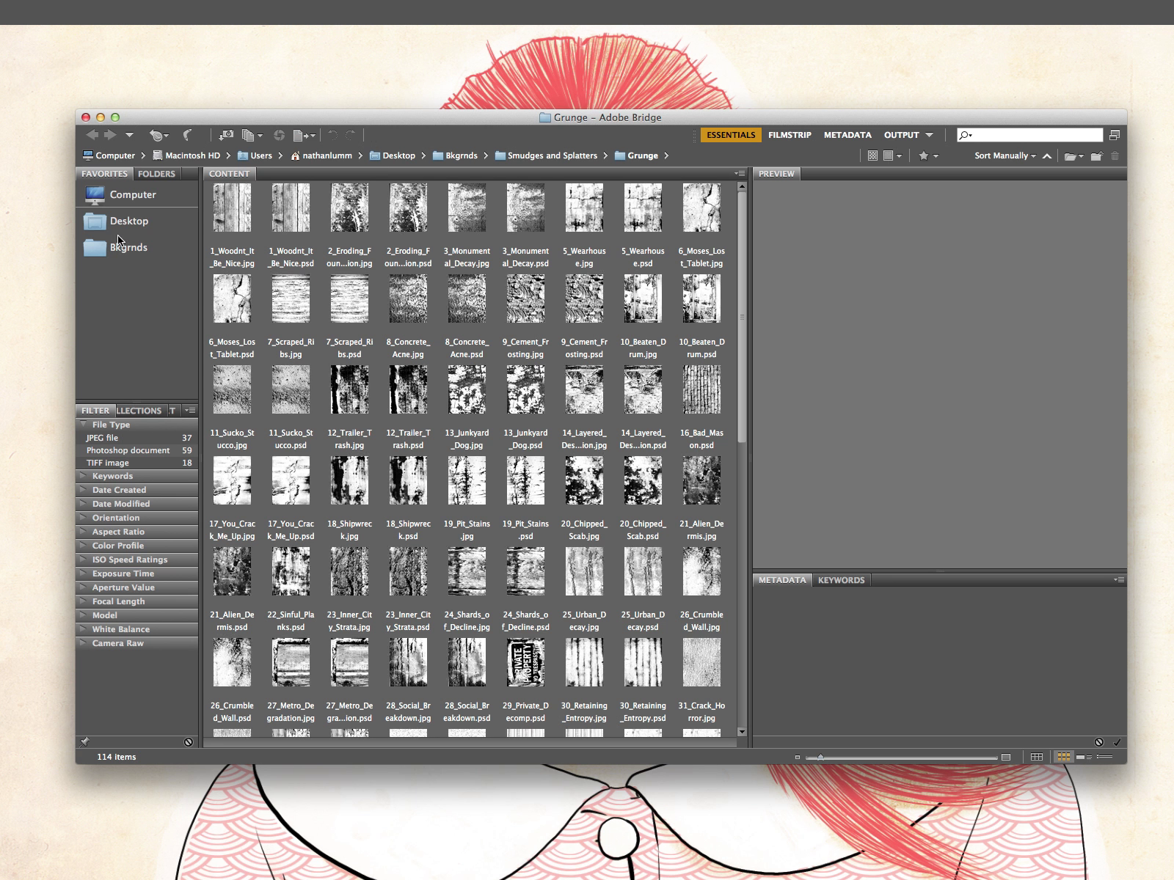
# Step: Go to the Desktop favorite and open its Bkgrnds folder
pyautogui.click(132, 222)
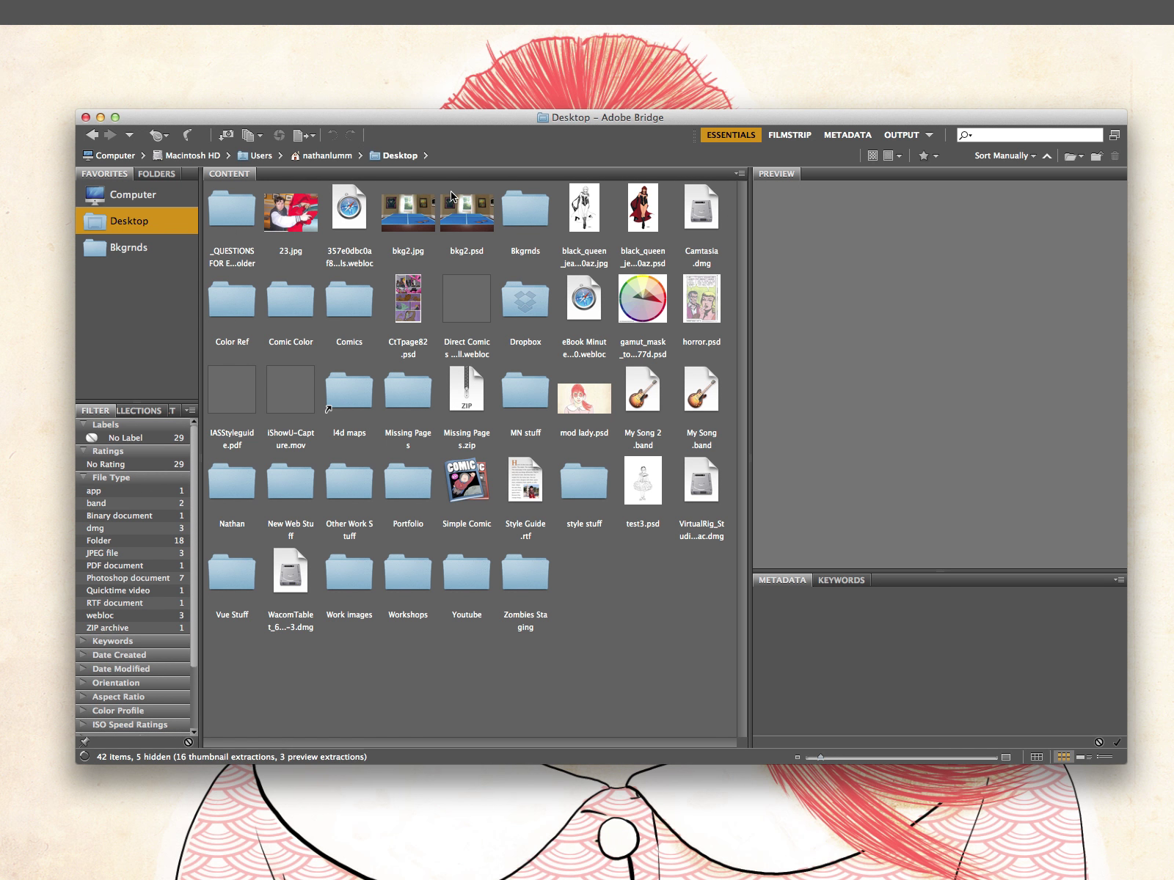
pyautogui.doubleClick(523, 218)
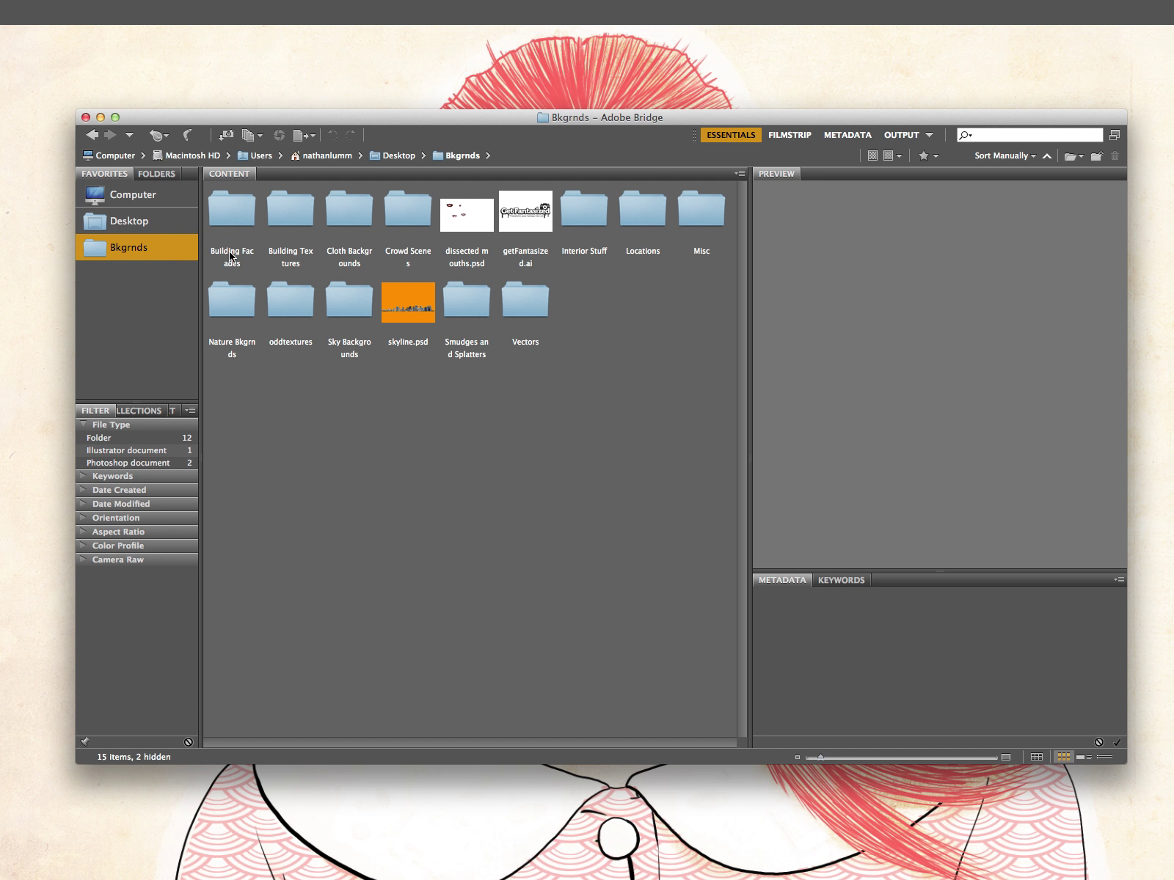
# Step: Open Building Facades, preview Mixed City Parts.psd, and widen the preview area
pyautogui.click(243, 216)
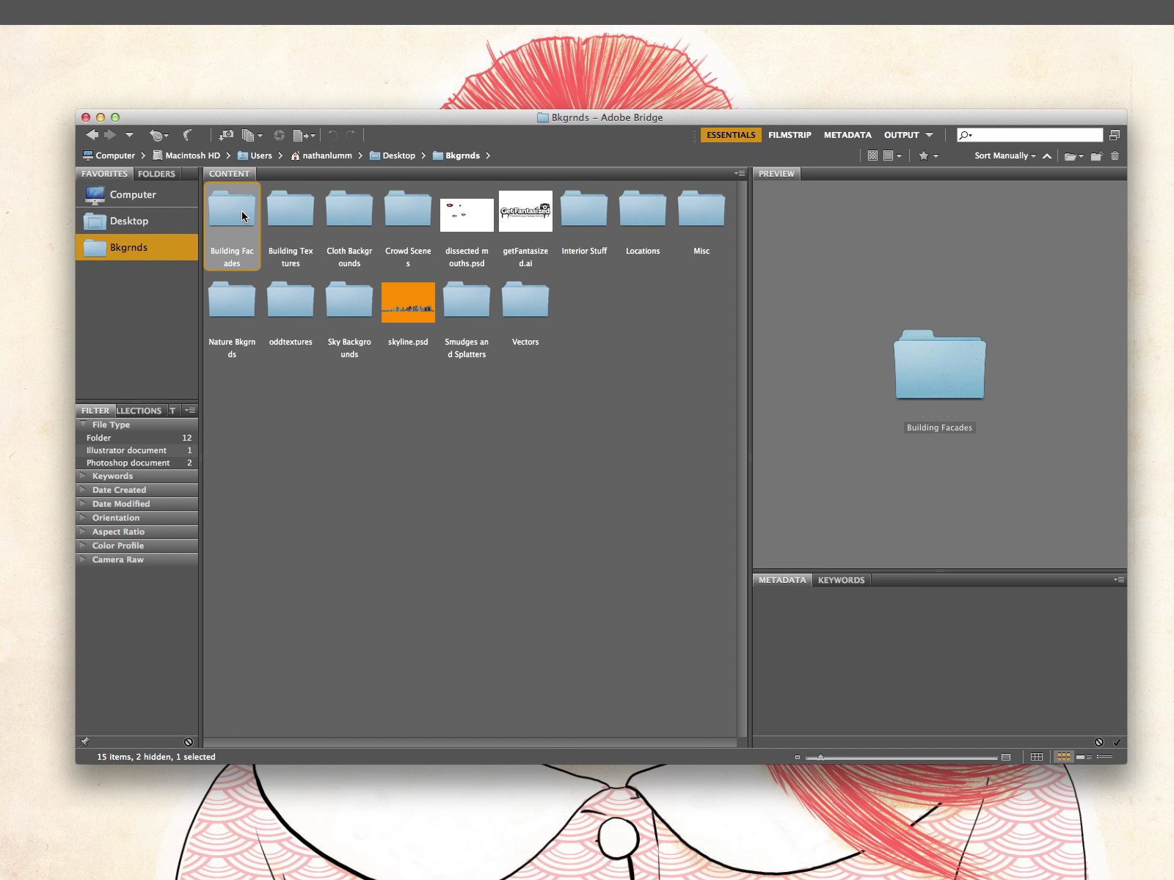
pyautogui.doubleClick(242, 216)
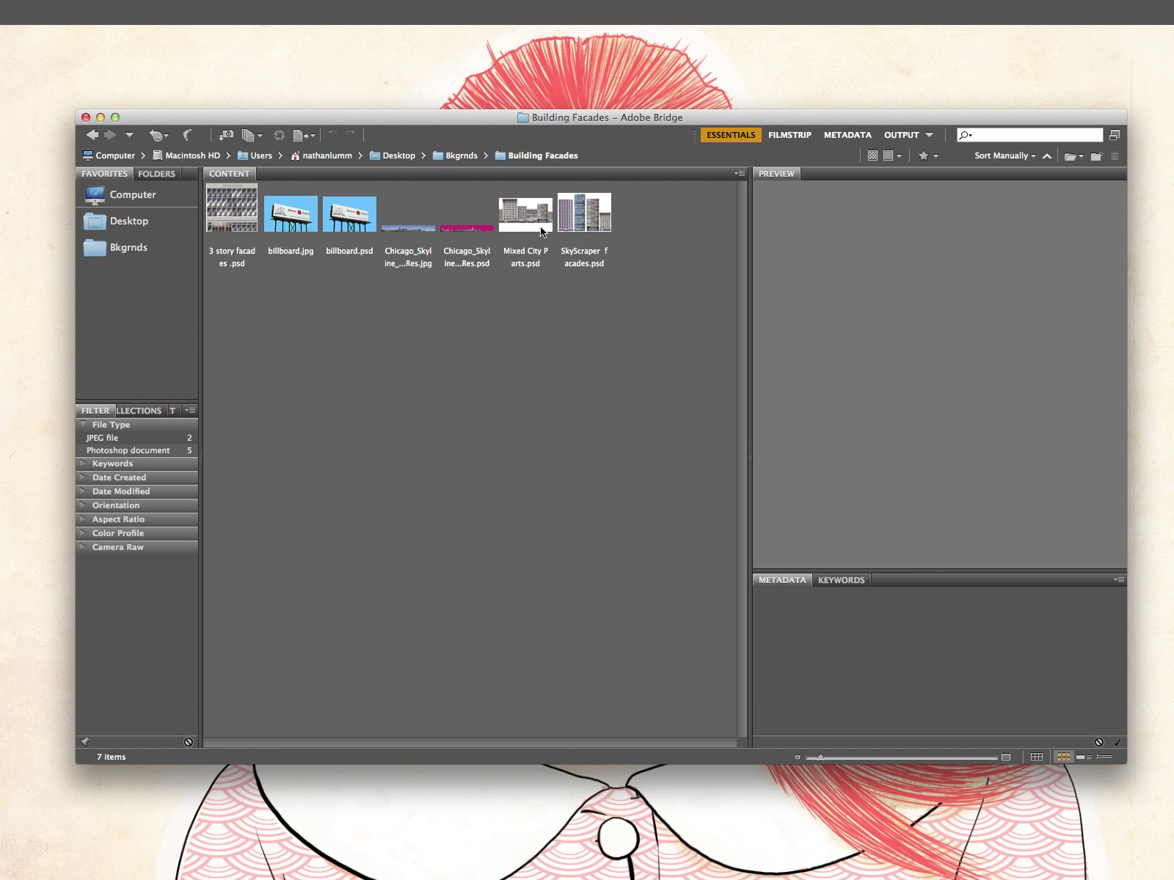
pyautogui.click(527, 224)
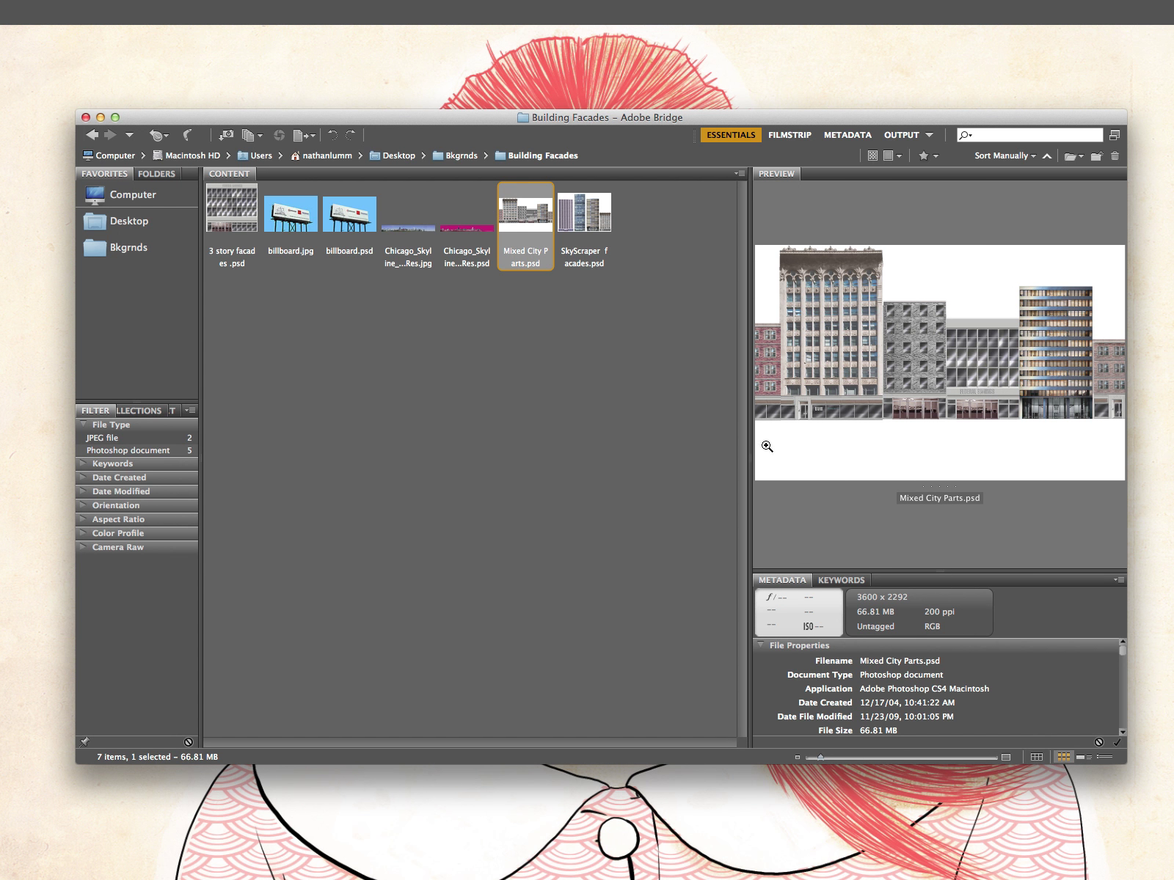
pyautogui.moveTo(747, 417); pyautogui.dragTo(679, 418)
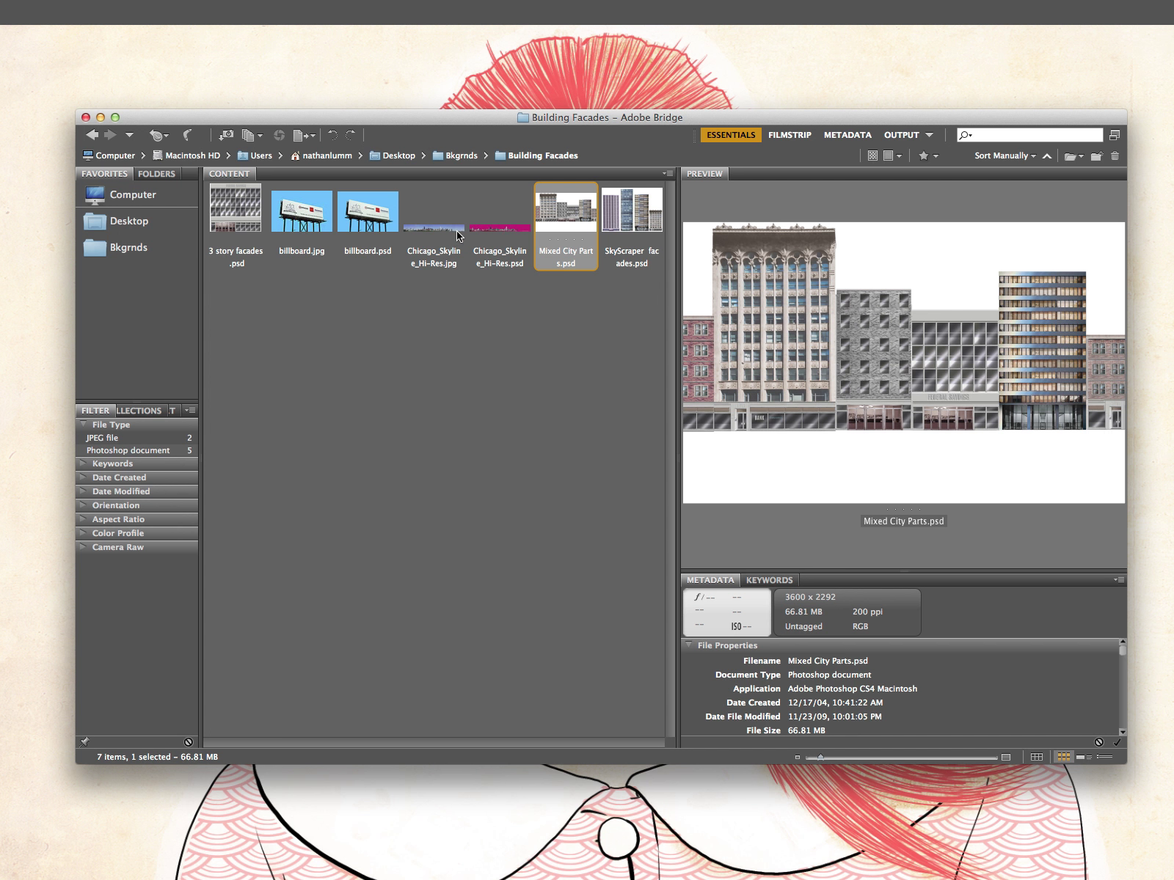
# Step: Preview Chicago_Skyline_Hi-Res.psd, SkyScraper facades.psd and Mixed City Parts.psd, then return to Bkgrnds
pyautogui.click(493, 230)
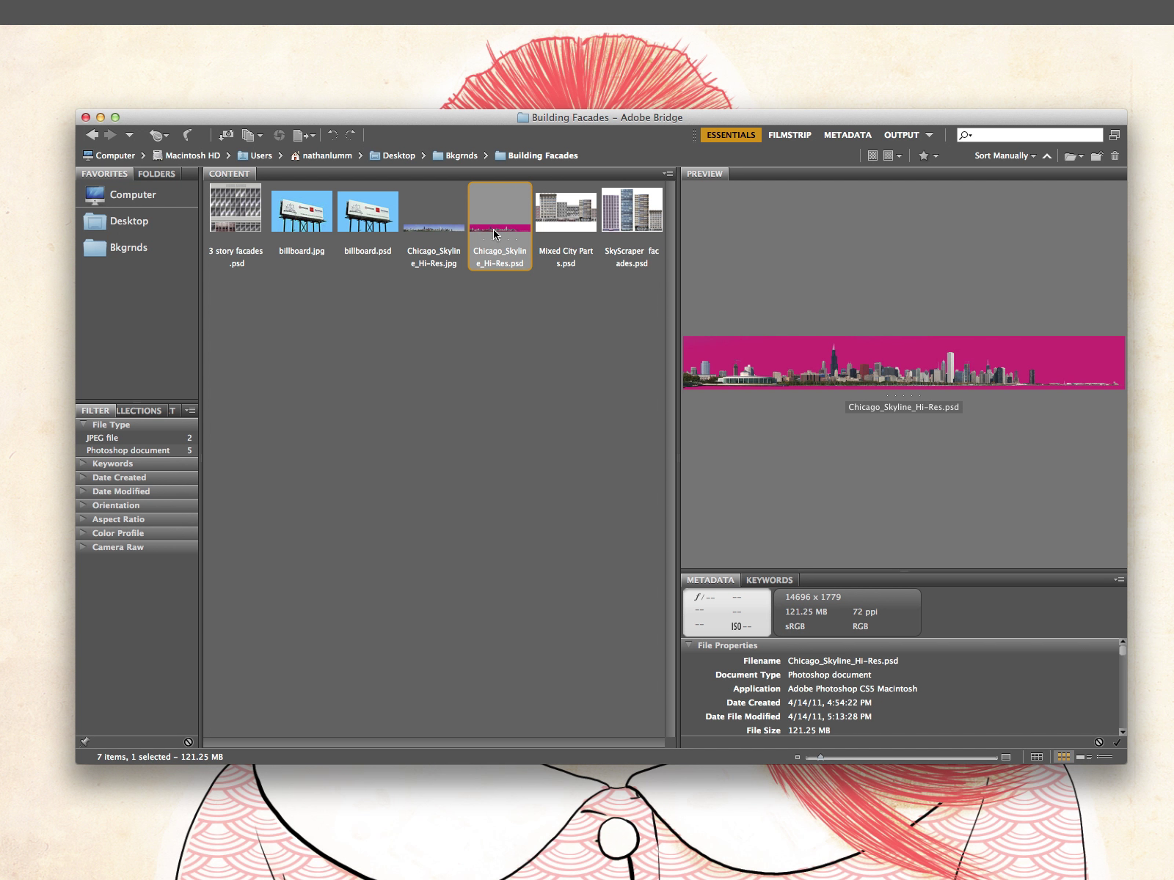
pyautogui.click(620, 221)
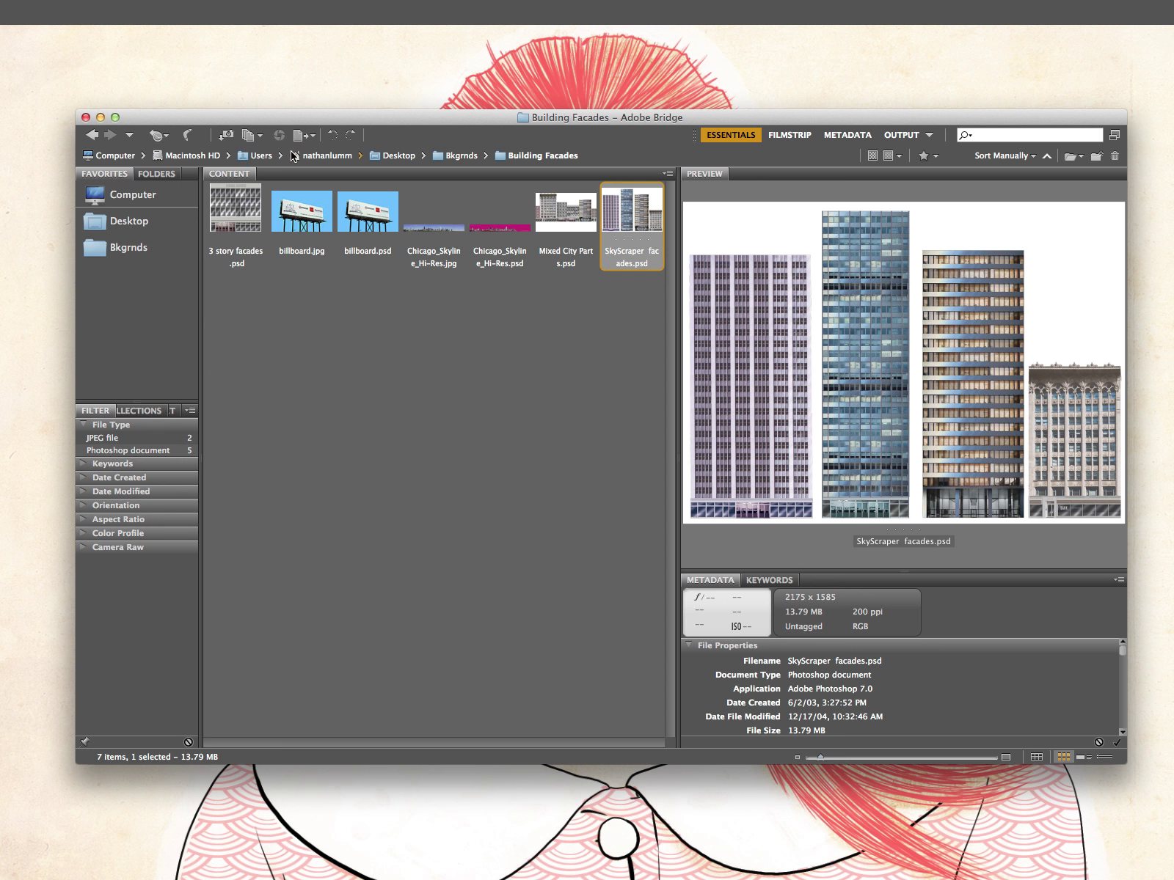
pyautogui.click(577, 224)
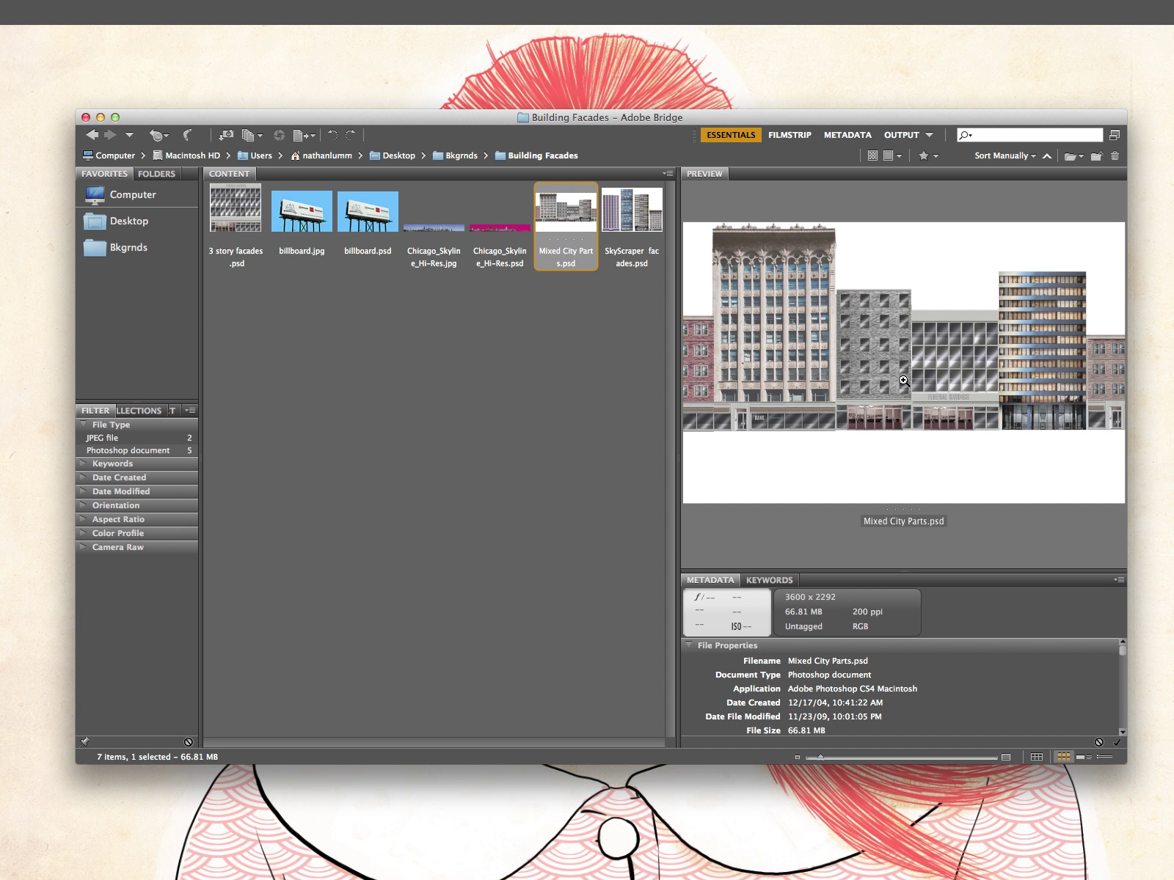
pyautogui.click(468, 157)
pyautogui.click(299, 219)
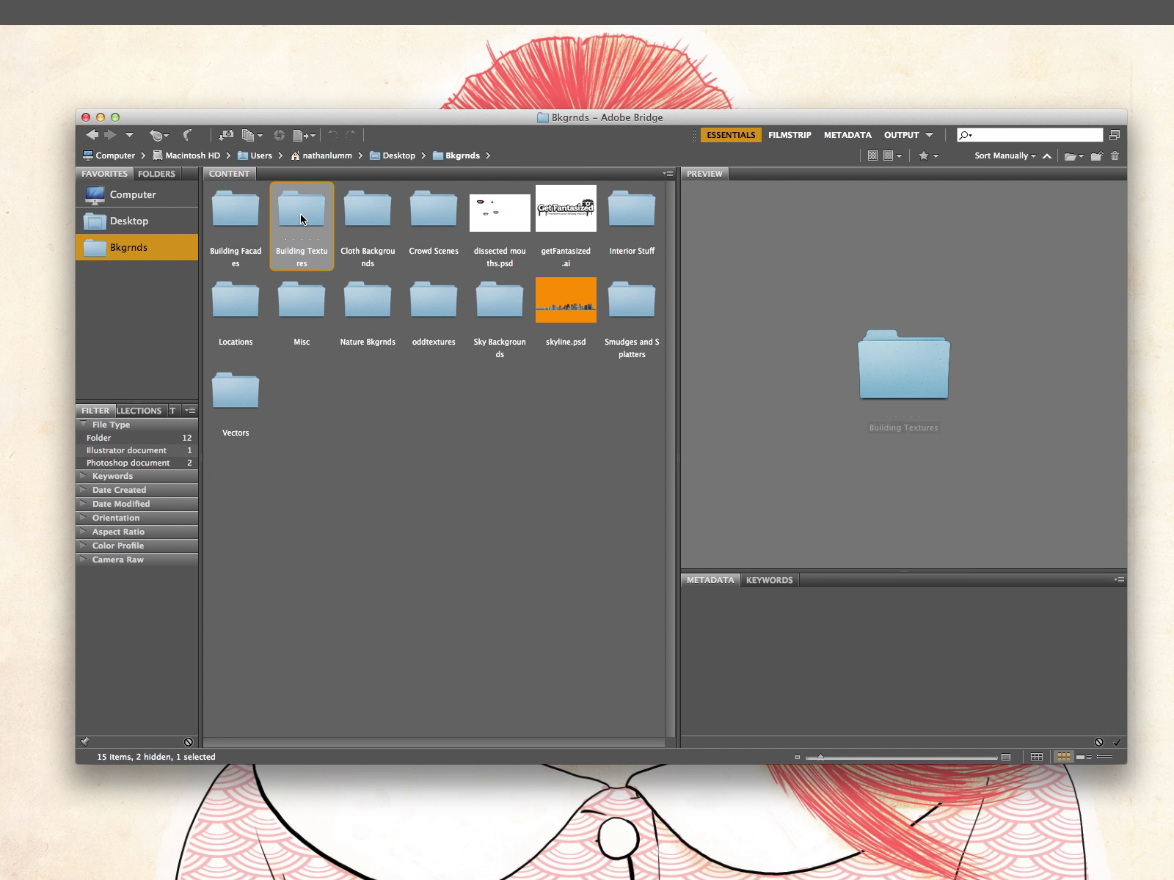
pyautogui.doubleClick(301, 218)
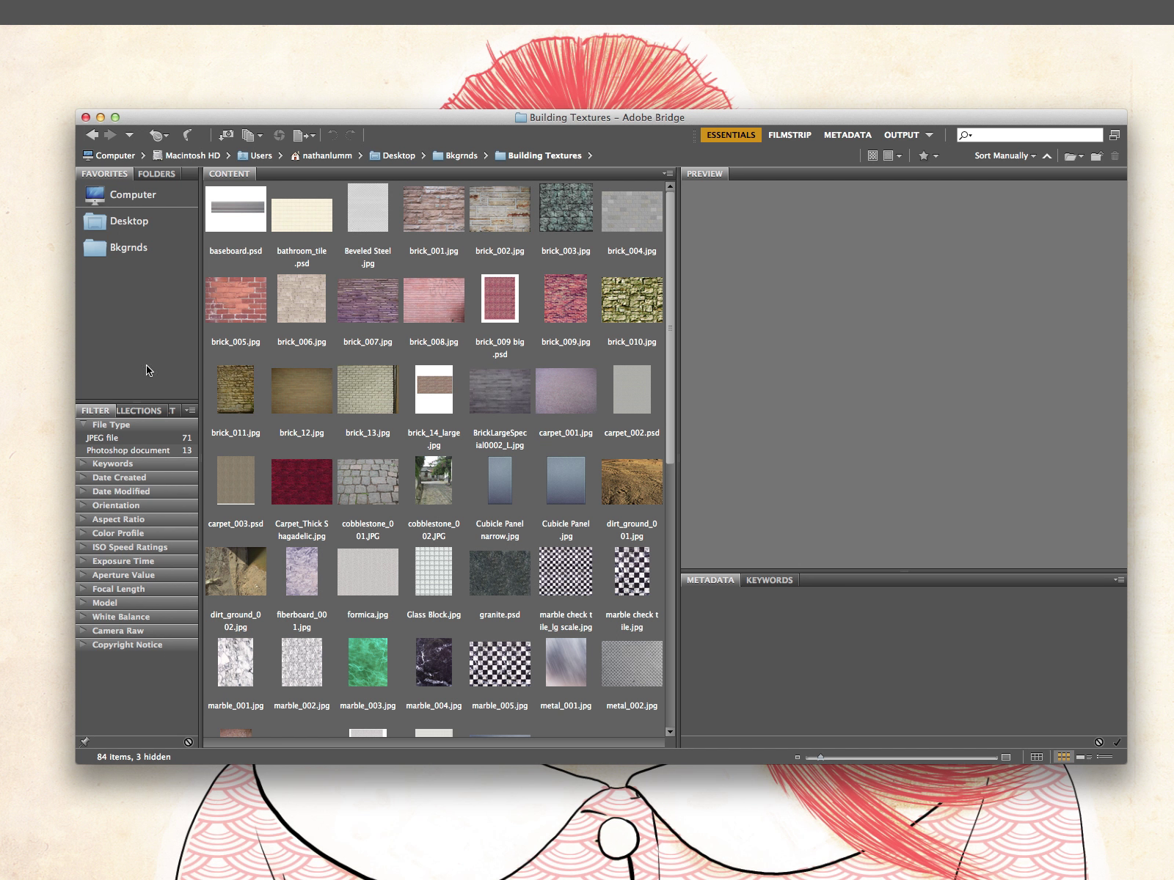
pyautogui.click(560, 388)
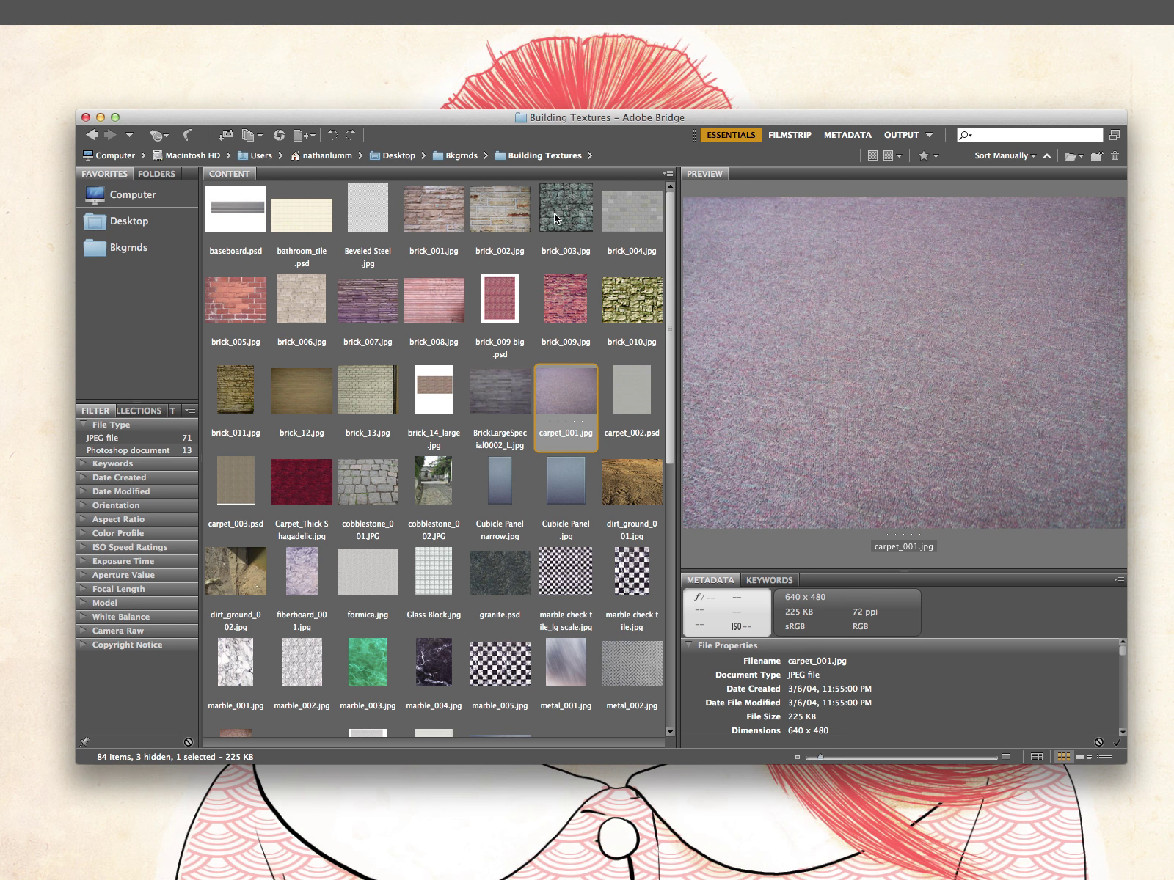
pyautogui.click(511, 294)
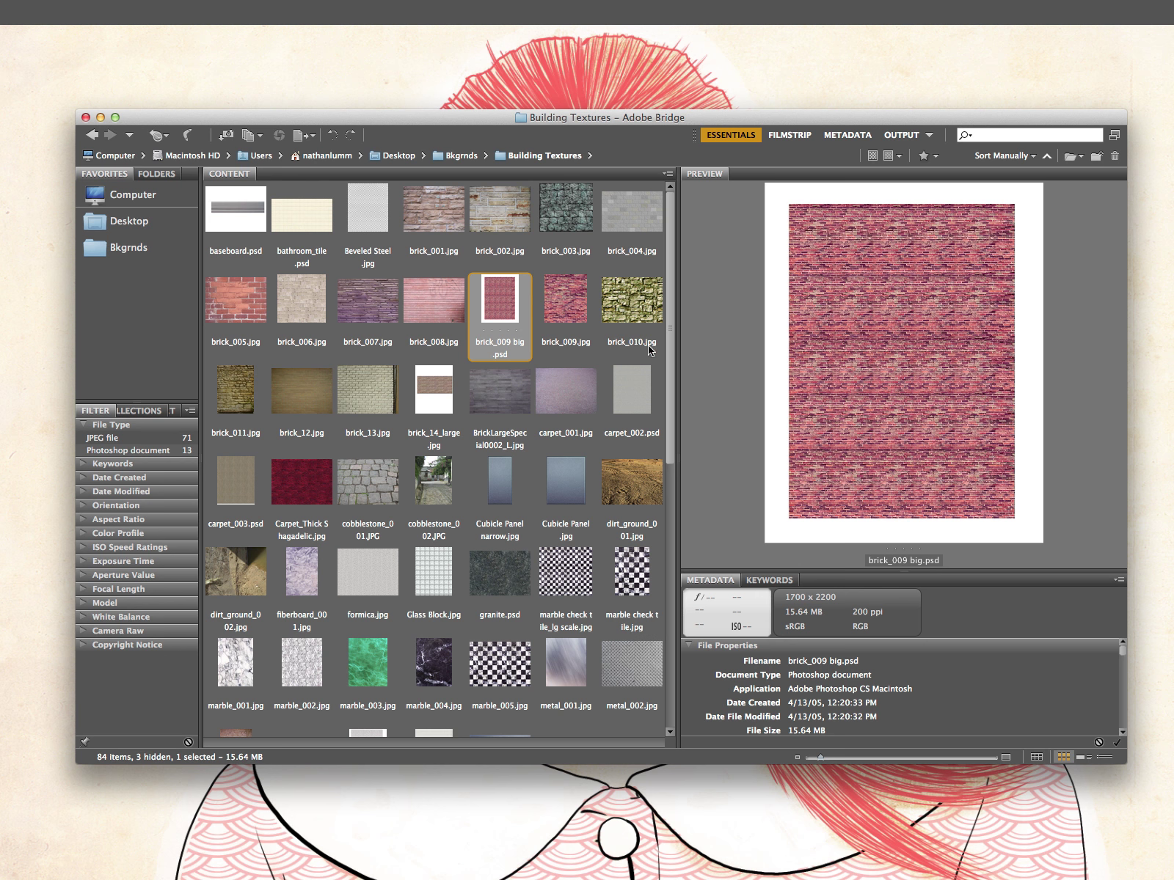
pyautogui.scroll(-10, 628, 351)
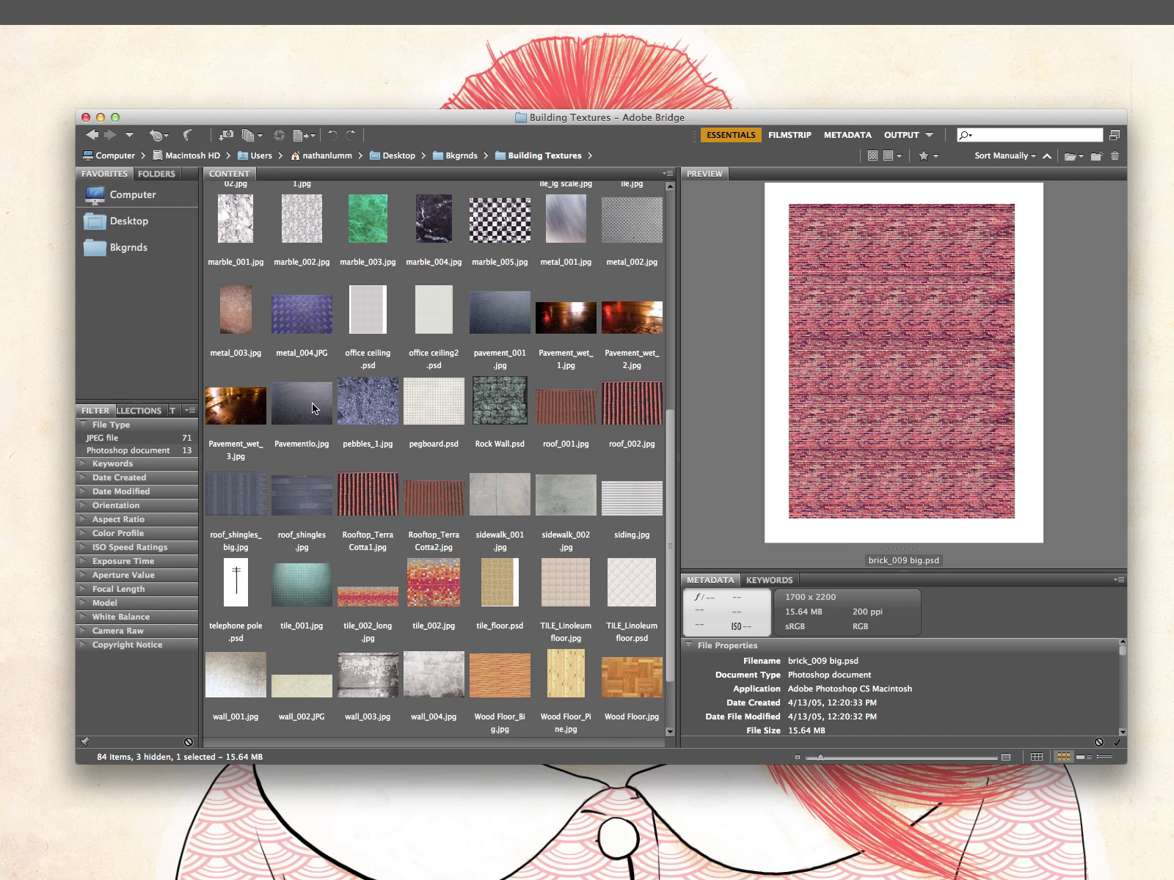
pyautogui.click(311, 408)
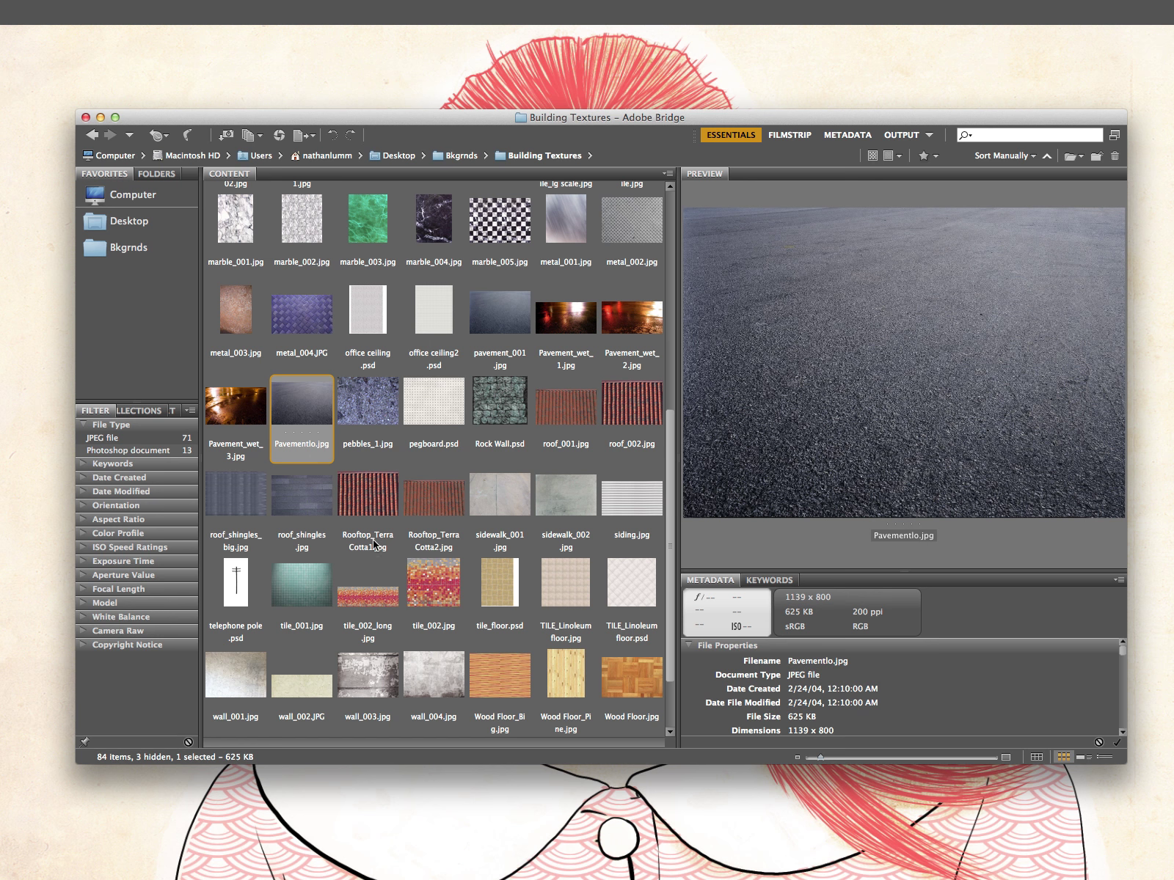
pyautogui.click(302, 583)
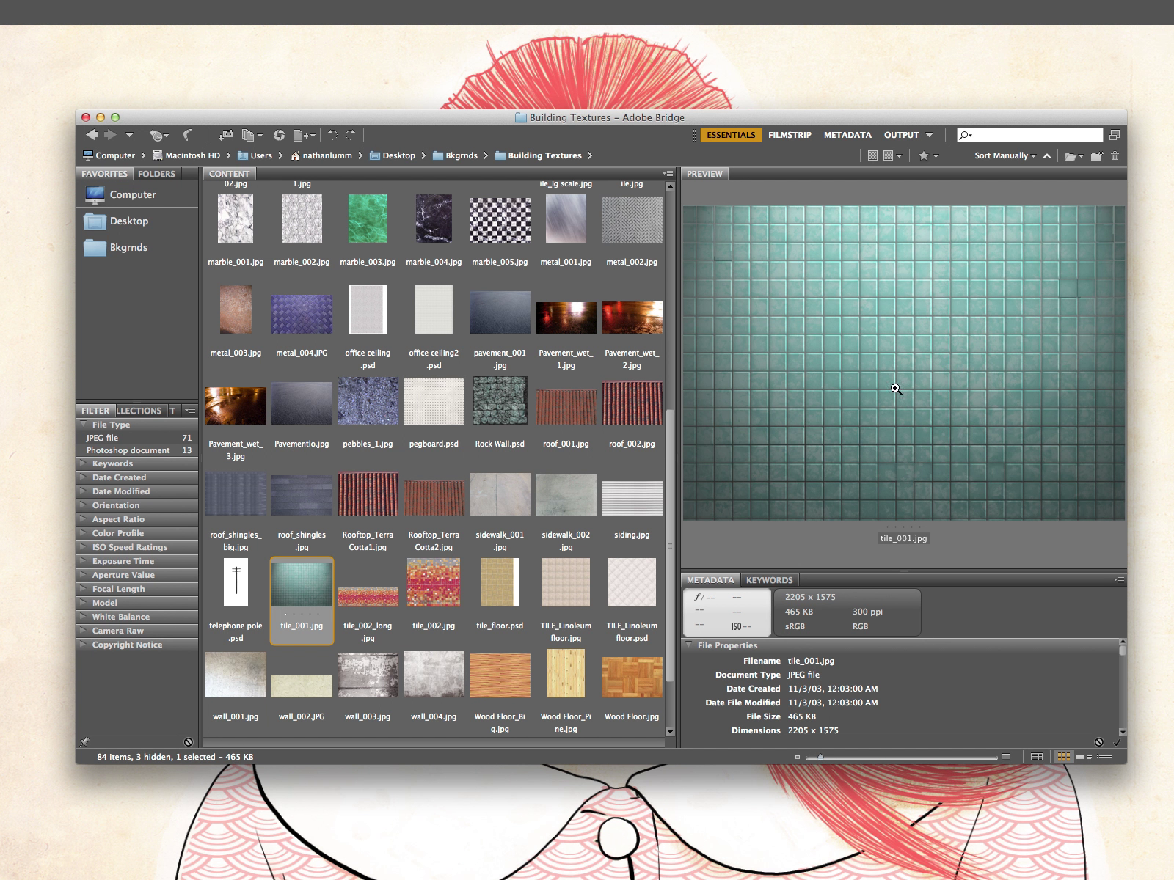
pyautogui.click(566, 496)
pyautogui.scroll(-1, 603, 510)
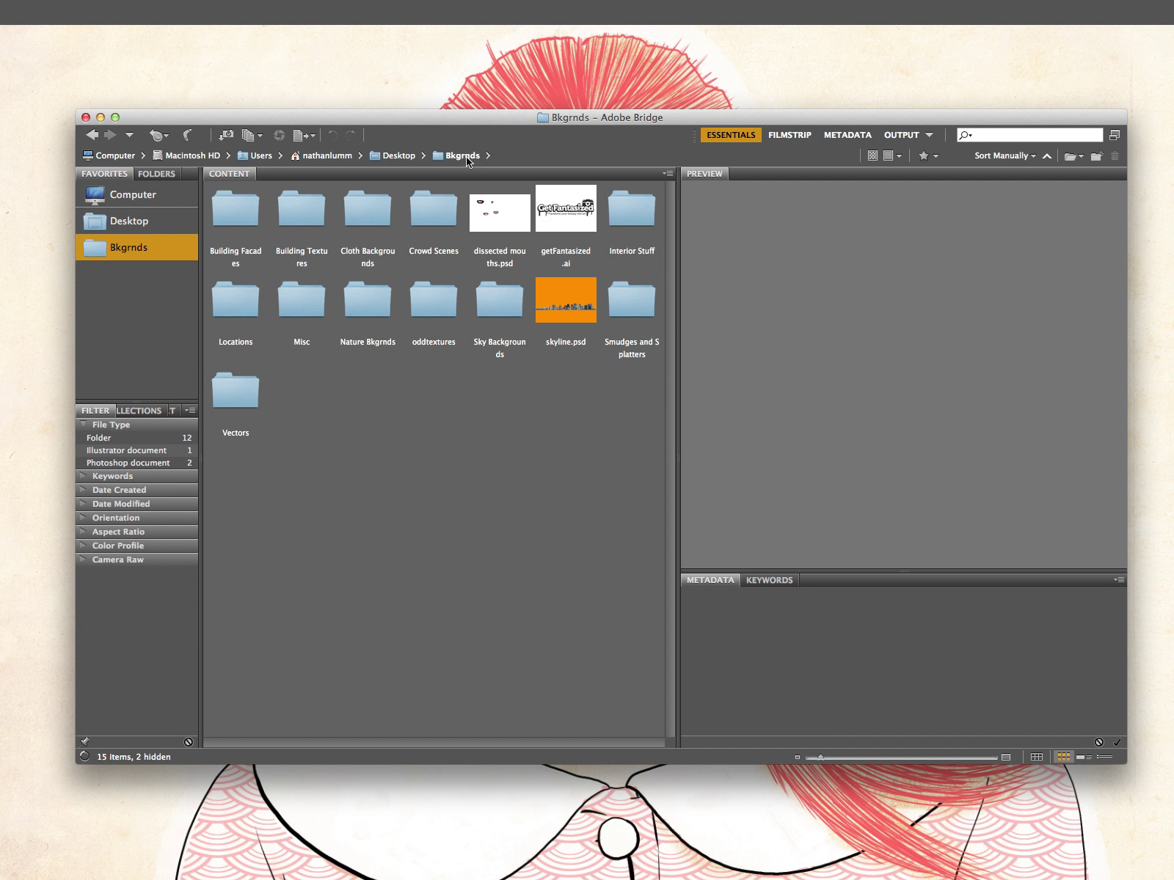
pyautogui.doubleClick(358, 215)
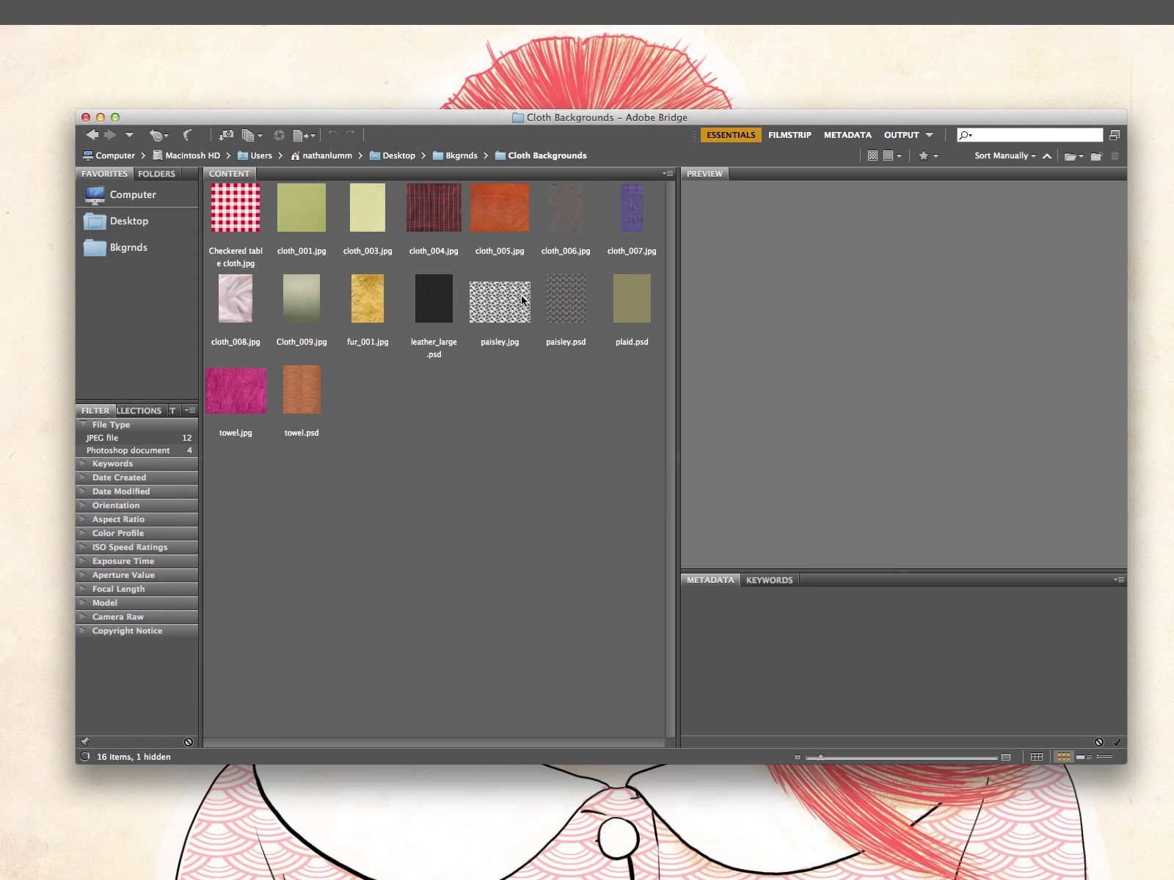
pyautogui.click(507, 216)
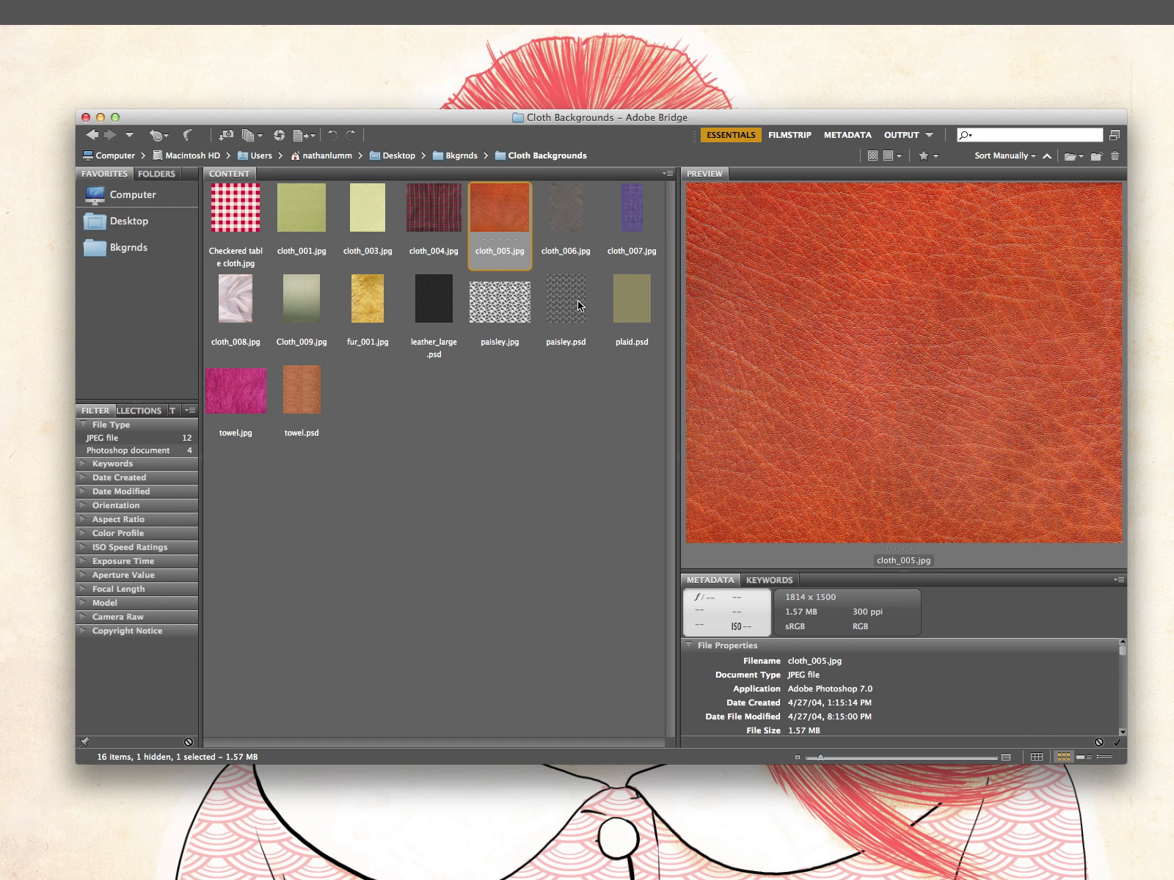
pyautogui.click(630, 306)
pyautogui.click(236, 403)
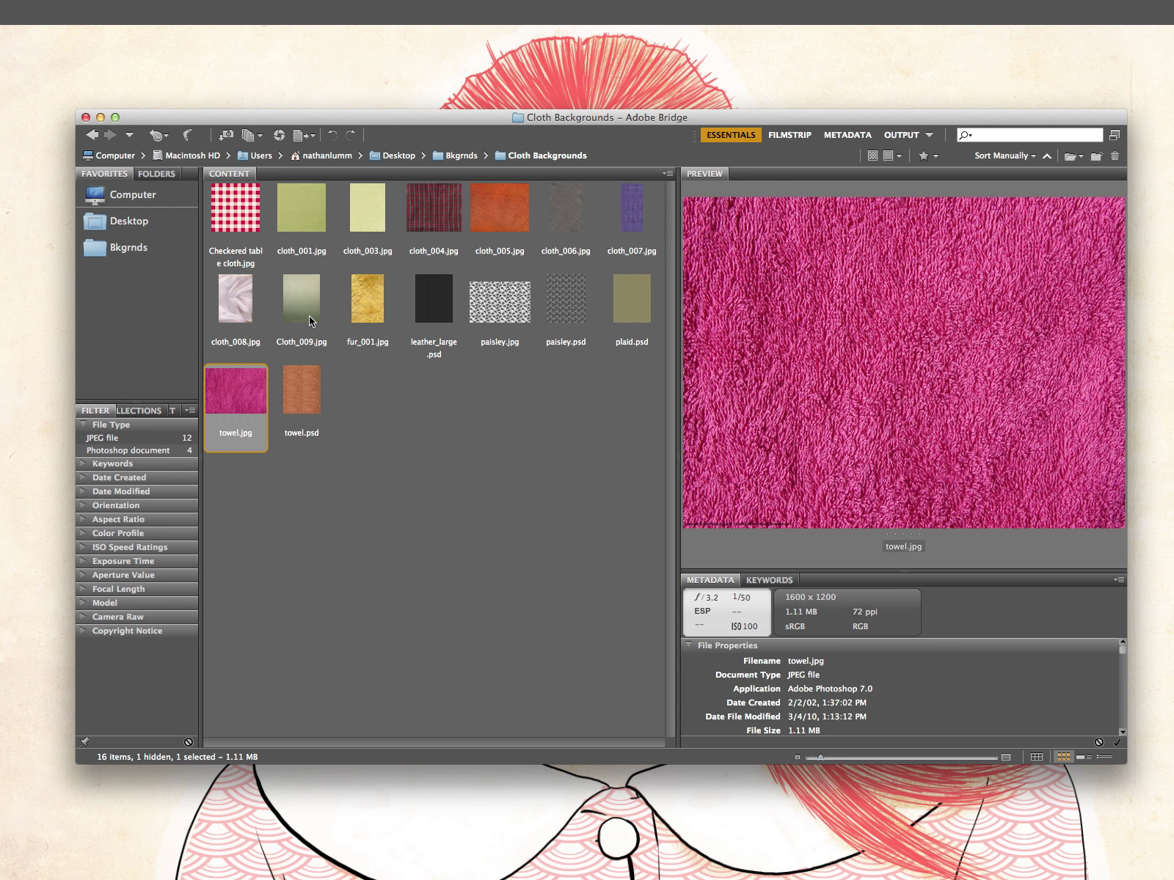
pyautogui.click(629, 221)
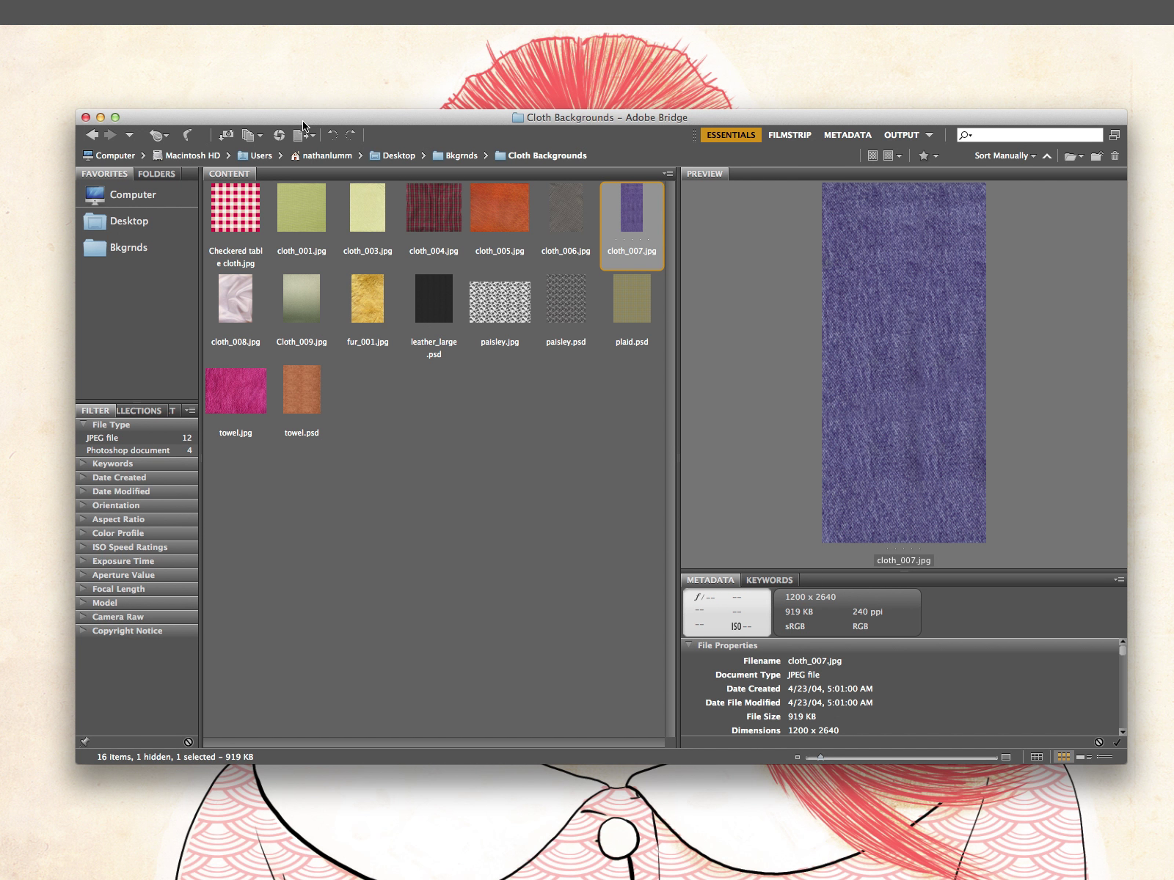
pyautogui.click(460, 157)
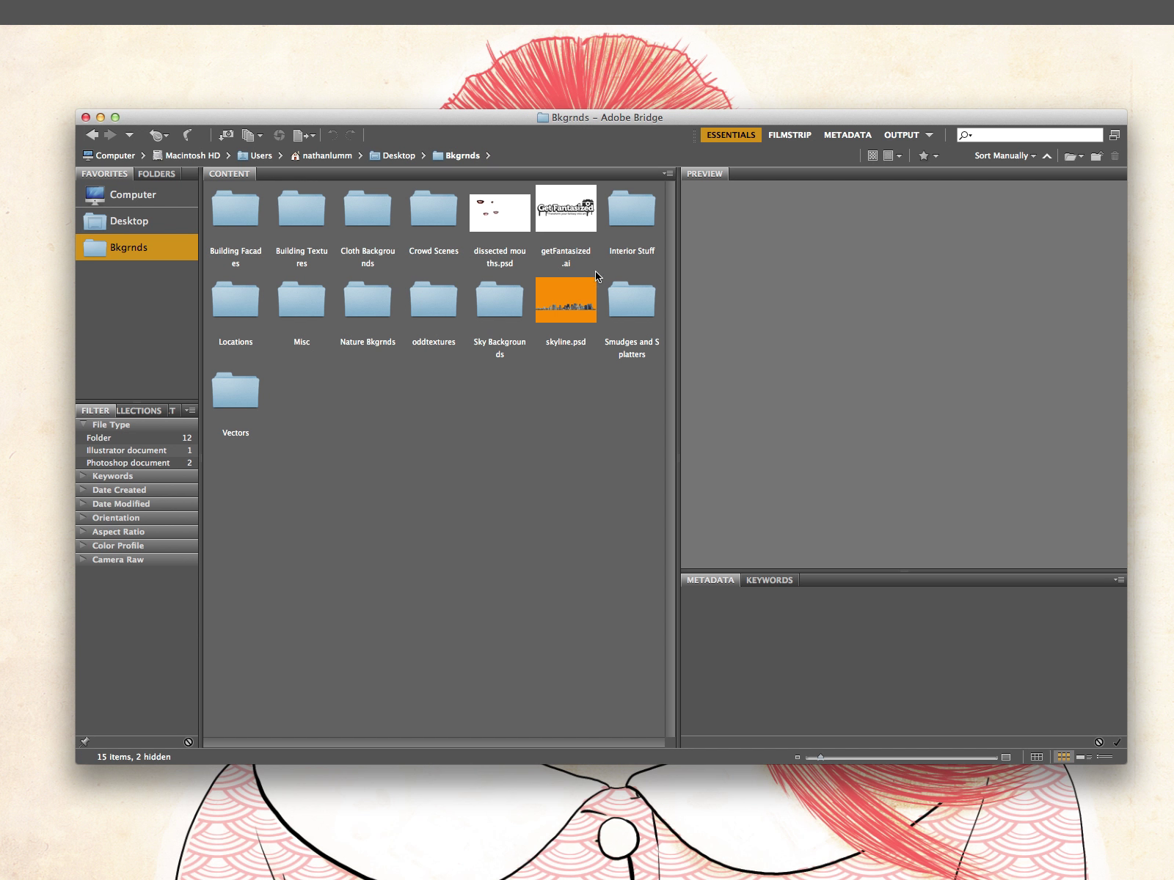
pyautogui.click(244, 311)
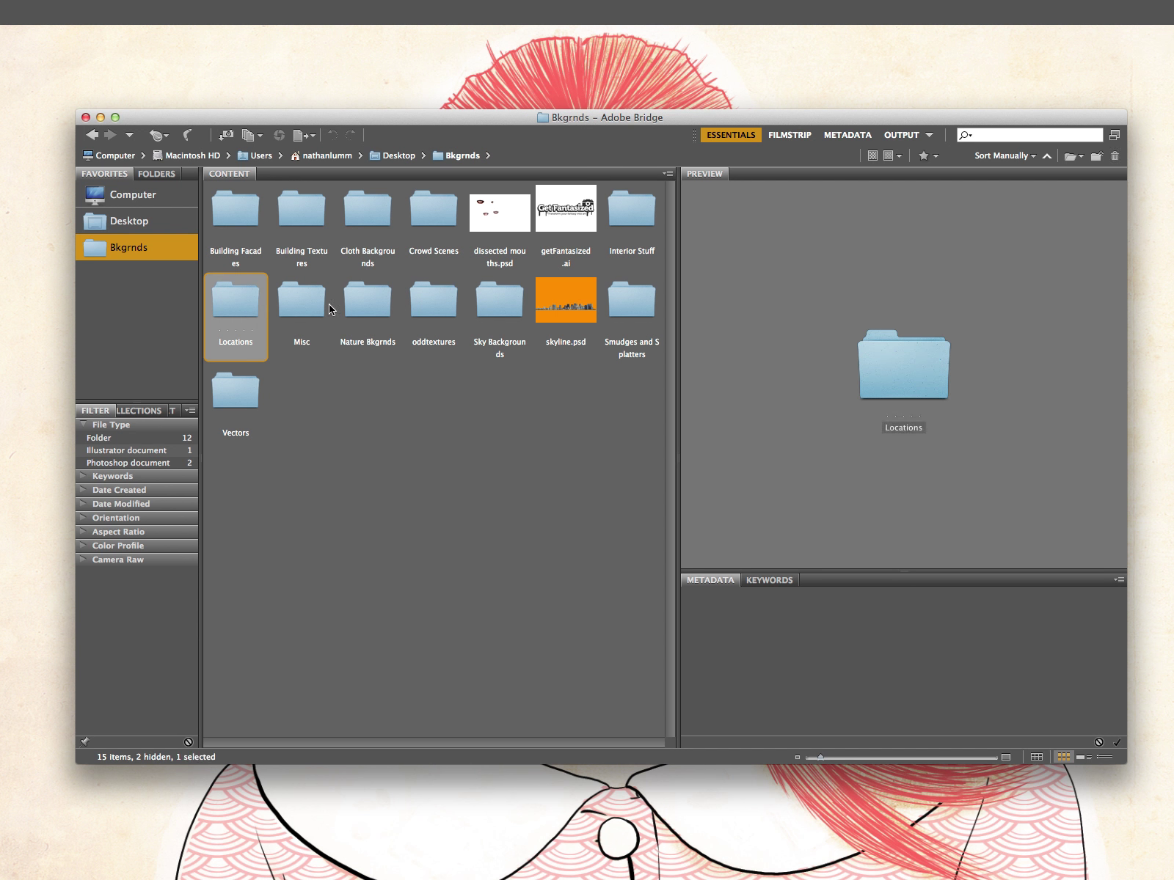
# Step: Open Nature Bkgrnds and preview beach_003.jpg, field_001.jpg, giant grass.psd and rockwall_002.jpg
pyautogui.doubleClick(373, 308)
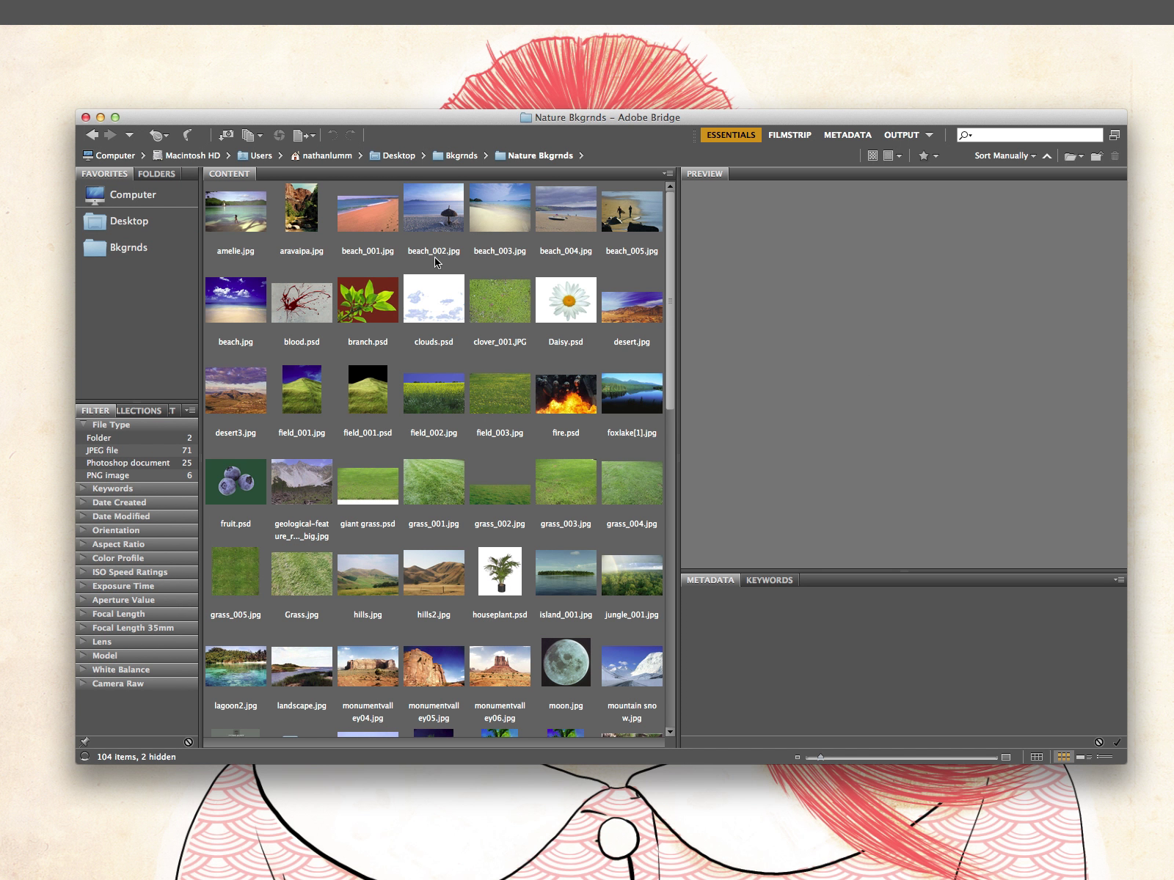
pyautogui.click(506, 220)
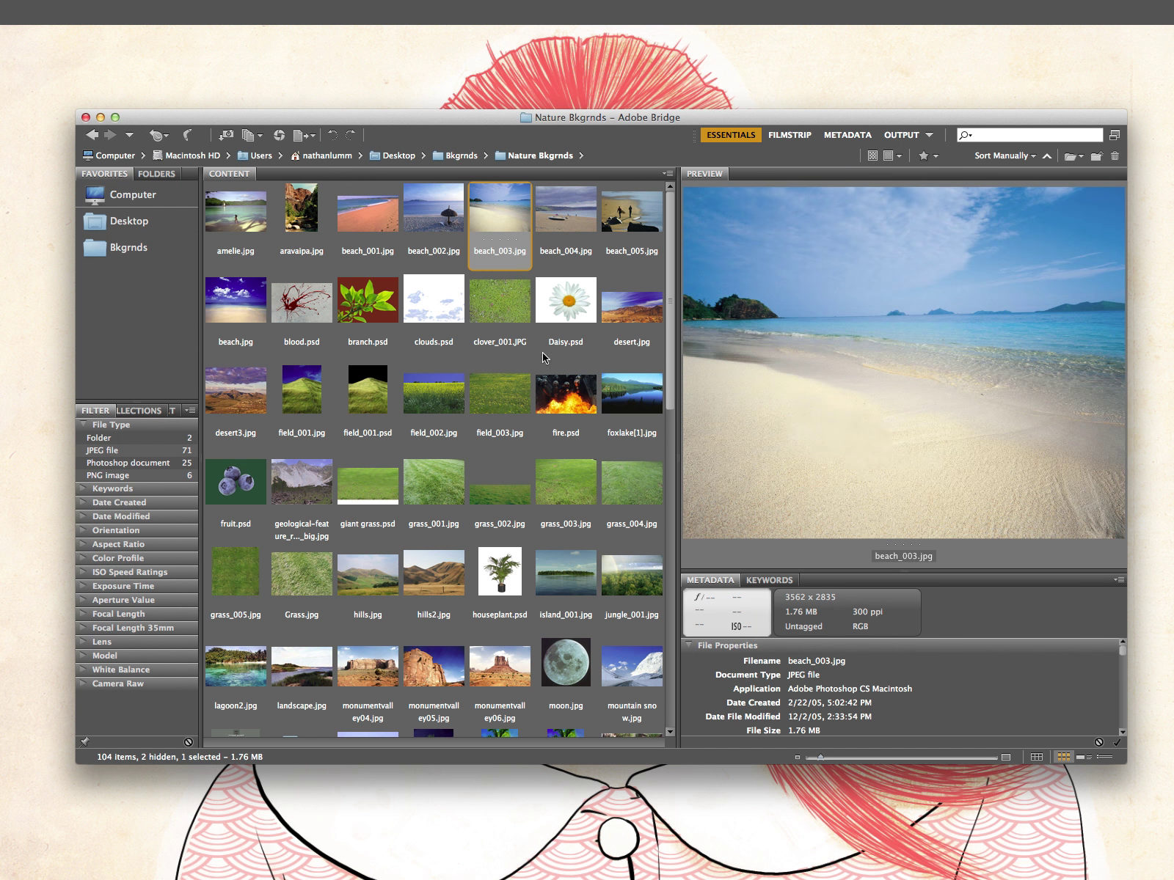
pyautogui.click(327, 402)
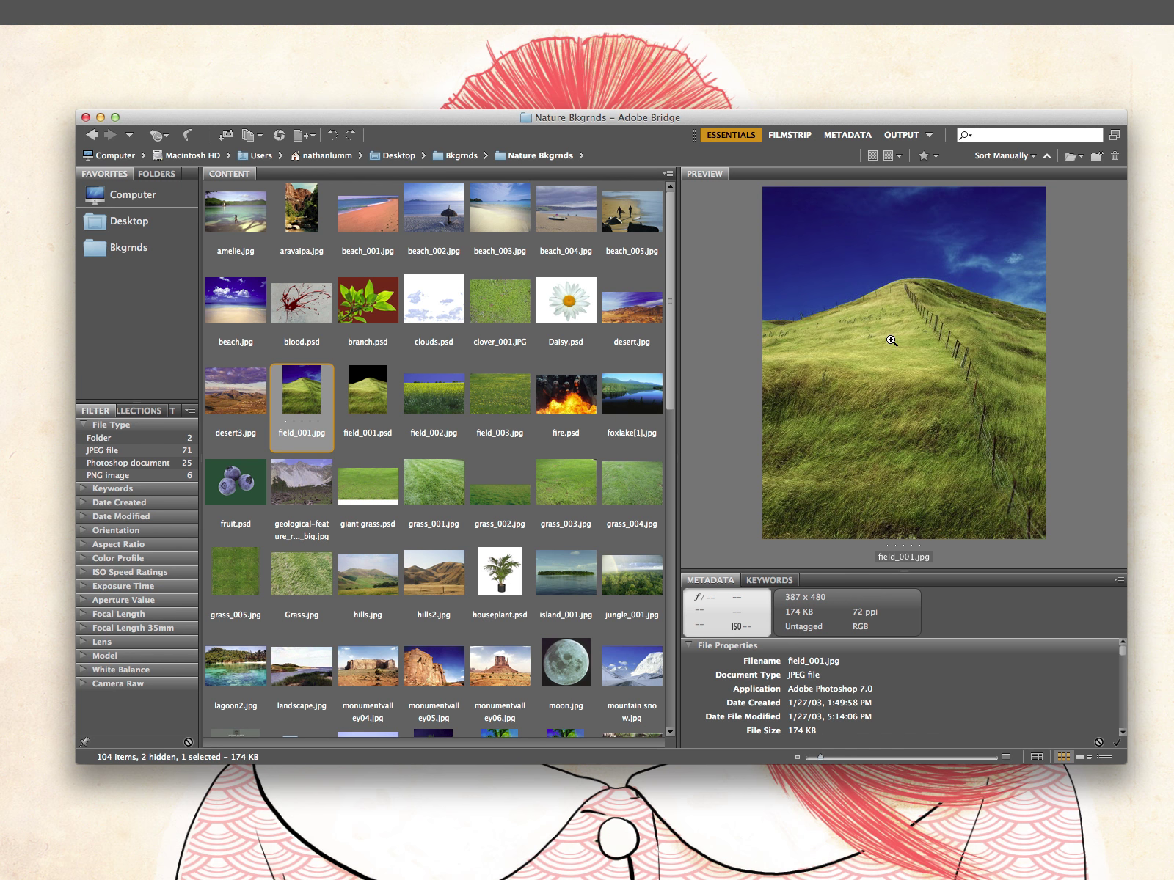
pyautogui.click(382, 487)
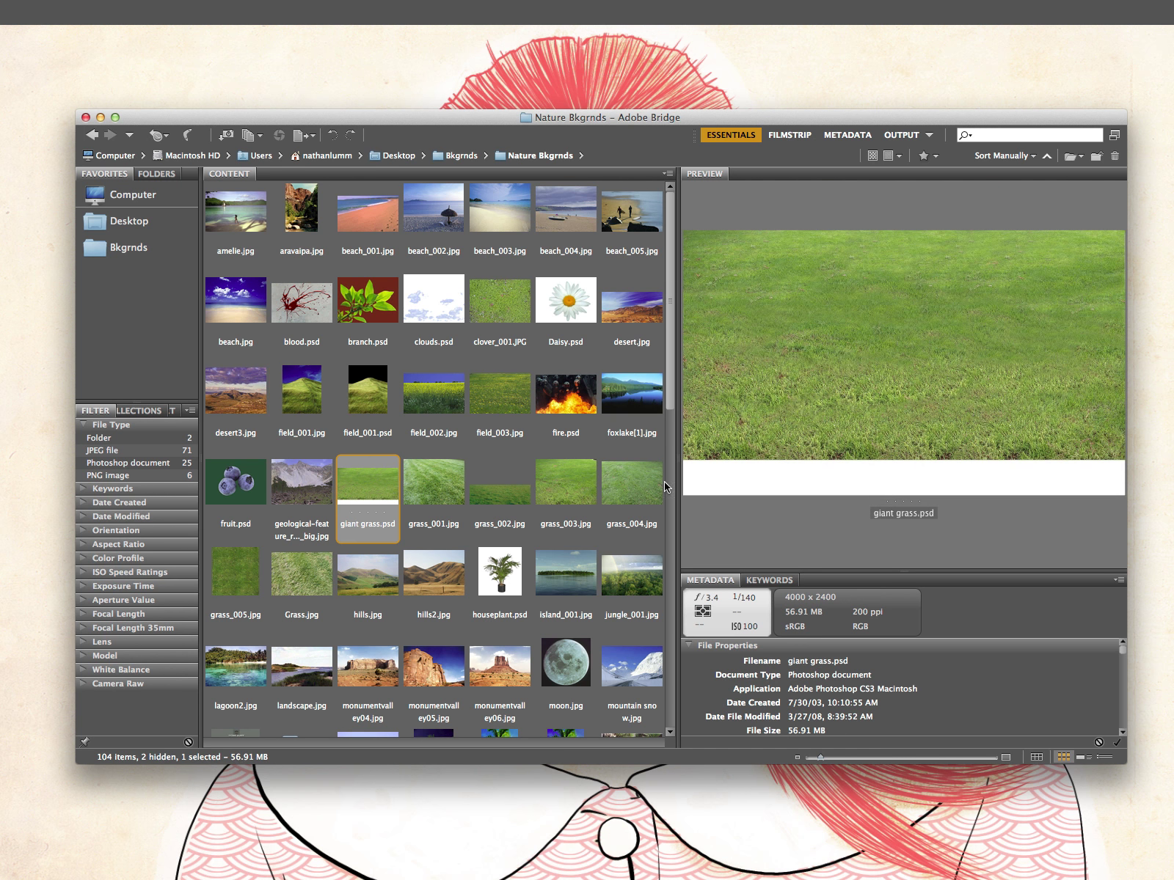
pyautogui.scroll(-10, 367, 473)
pyautogui.scroll(5, 363, 473)
pyautogui.scroll(-7, 361, 471)
pyautogui.click(638, 396)
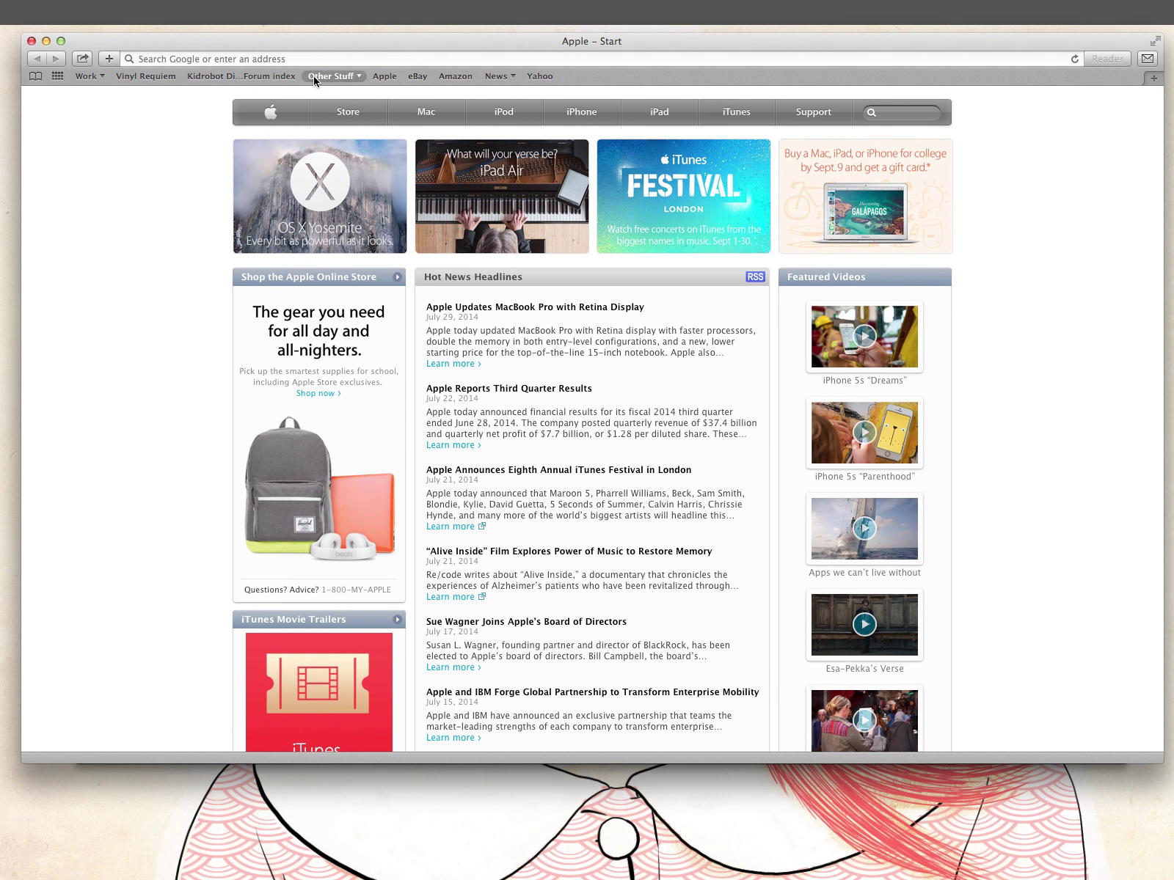
# Step: Go to the CGTextures website from the Other Stuff bookmark group
pyautogui.click(329, 77)
pyautogui.click(378, 155)
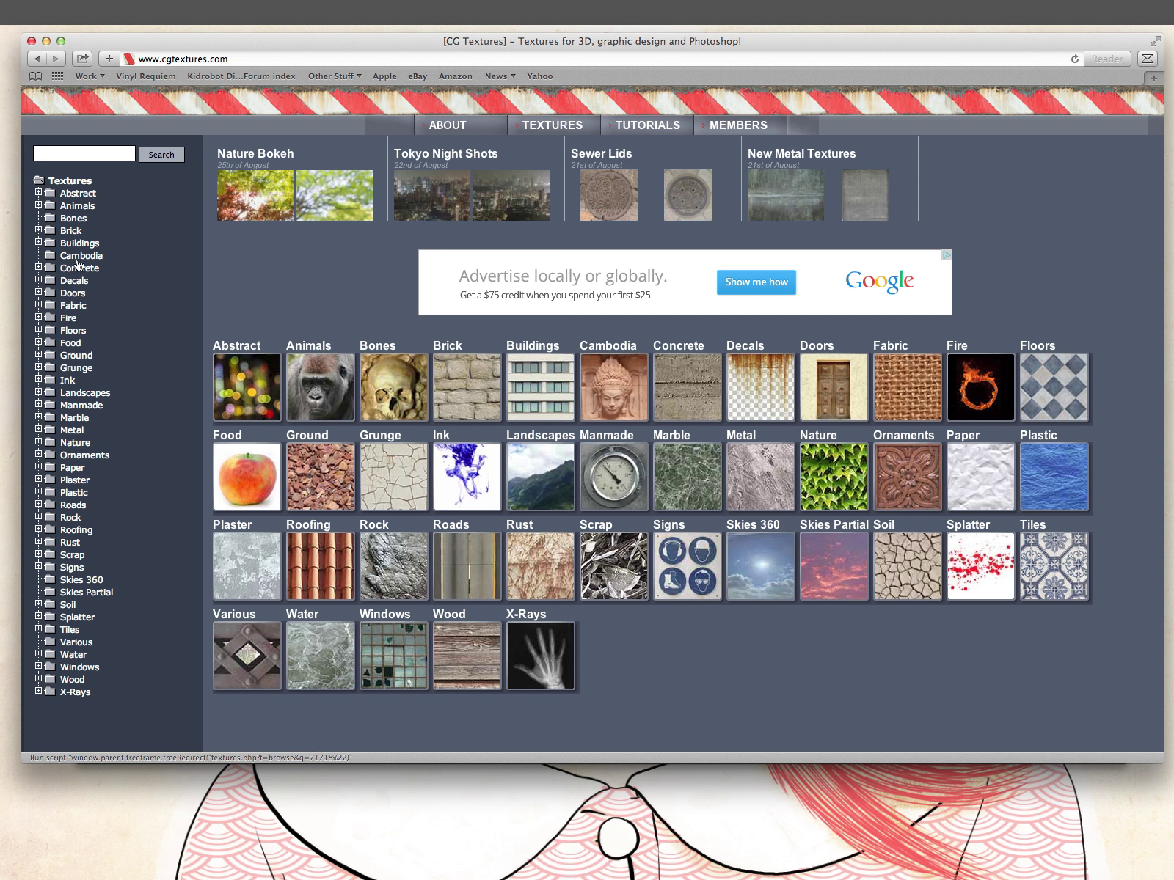
# Step: Minimize Safari and open the Smudges and Splatters folder from Bkgrnds in Bridge
pyautogui.click(46, 41)
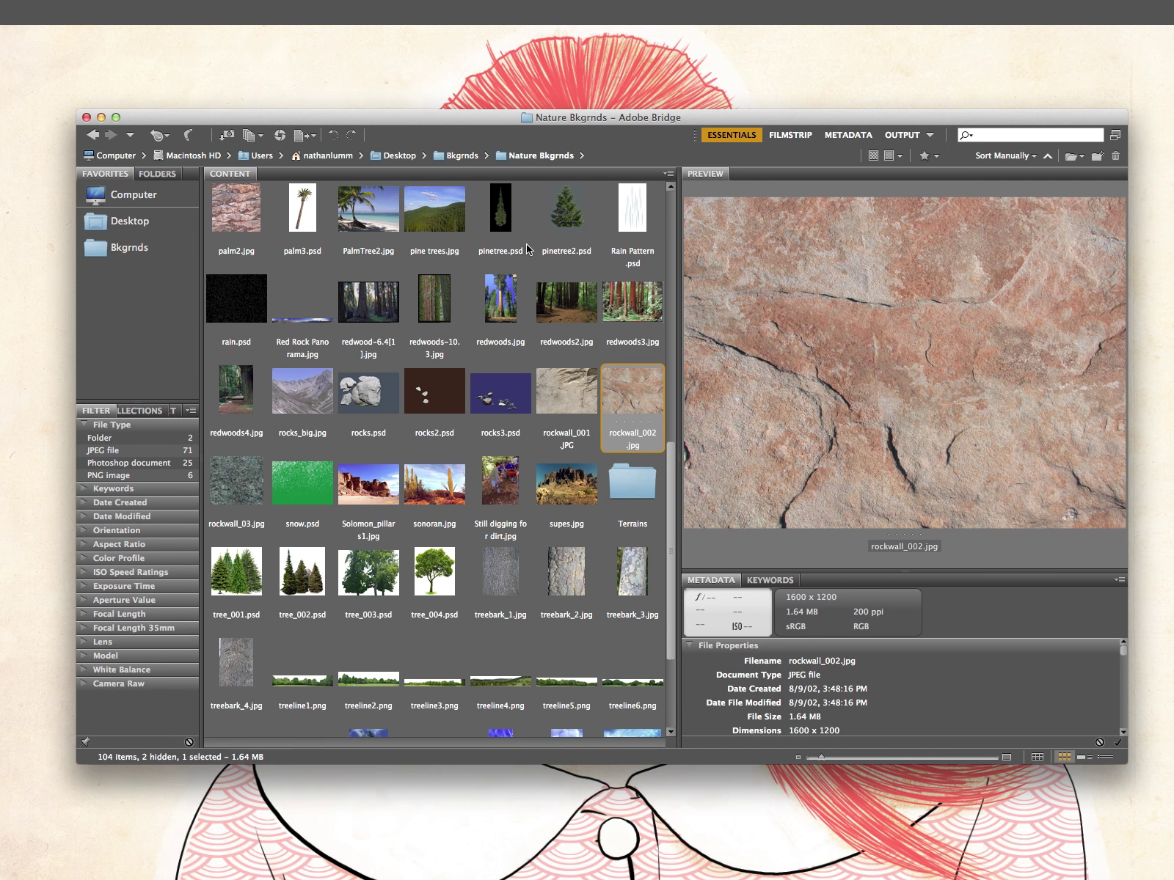
pyautogui.scroll(10, 458, 364)
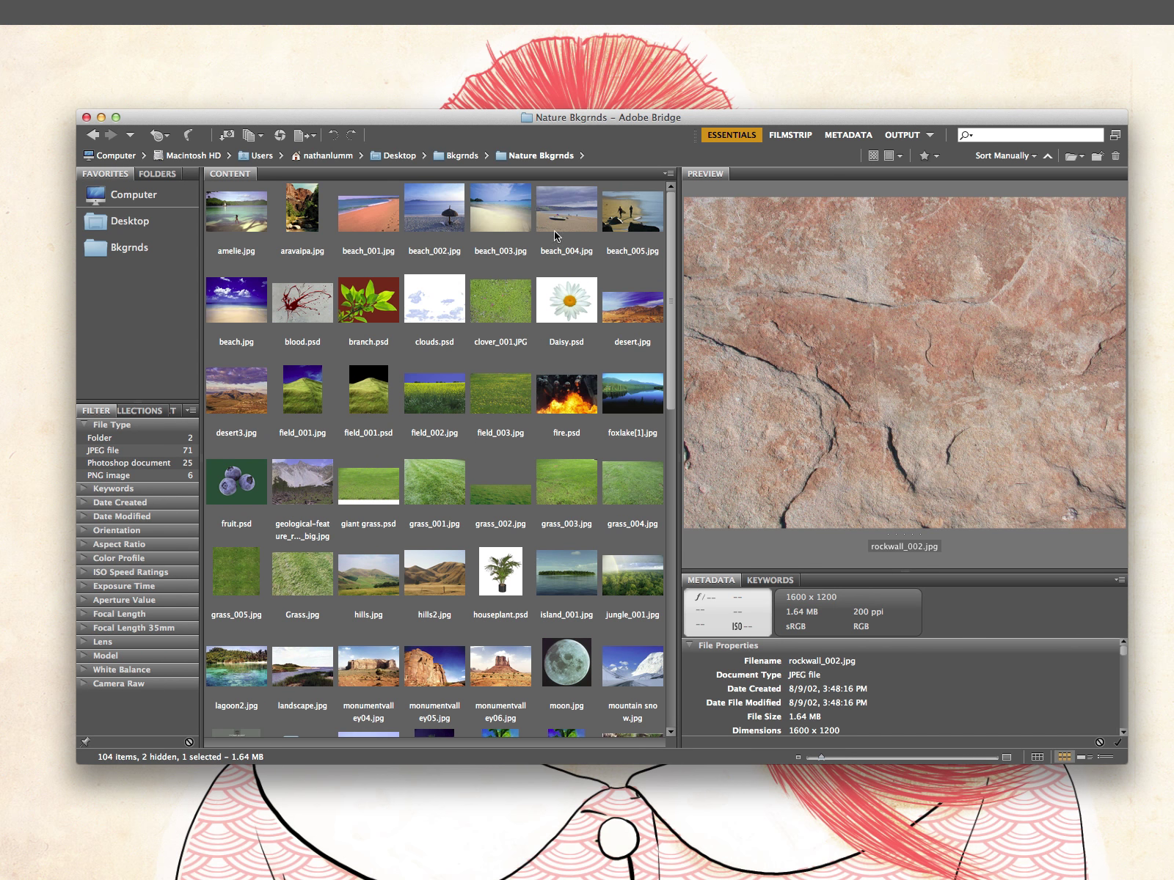
pyautogui.click(464, 155)
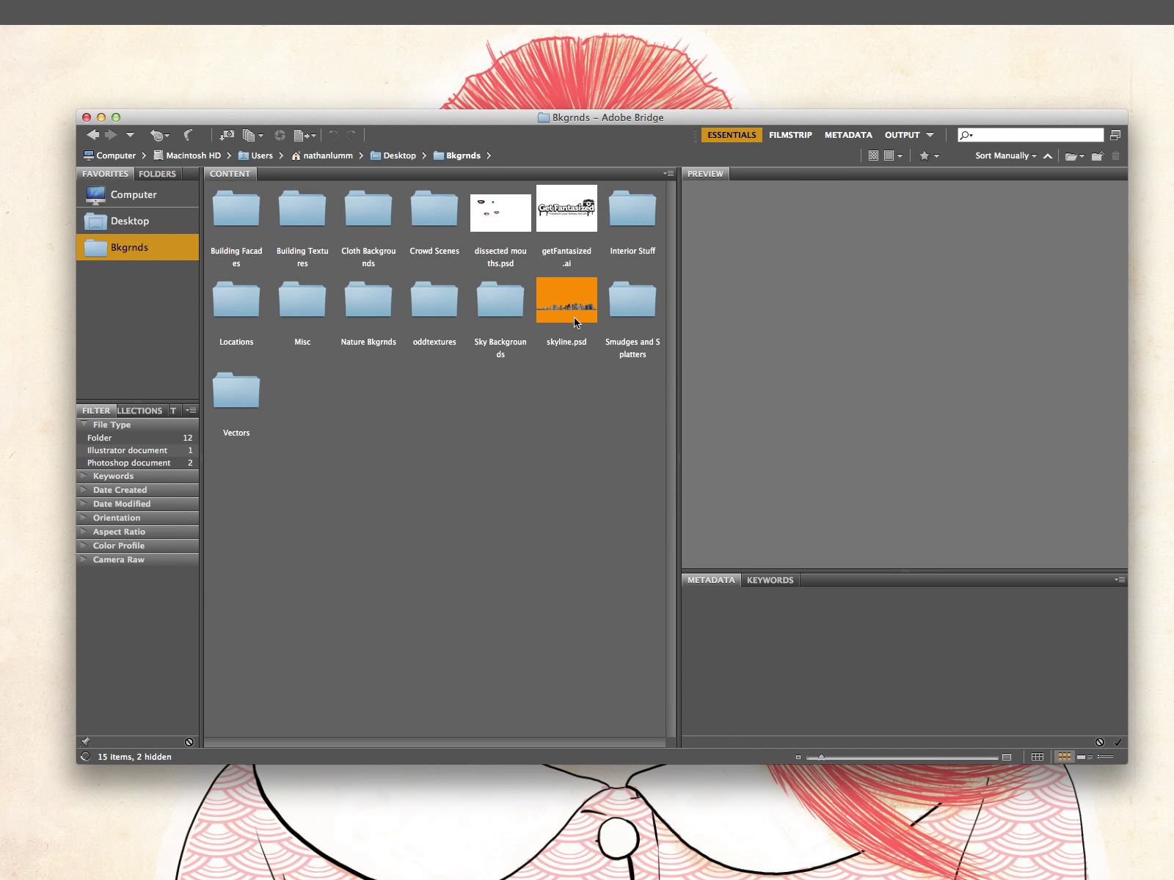
pyautogui.click(620, 307)
pyautogui.doubleClick(633, 311)
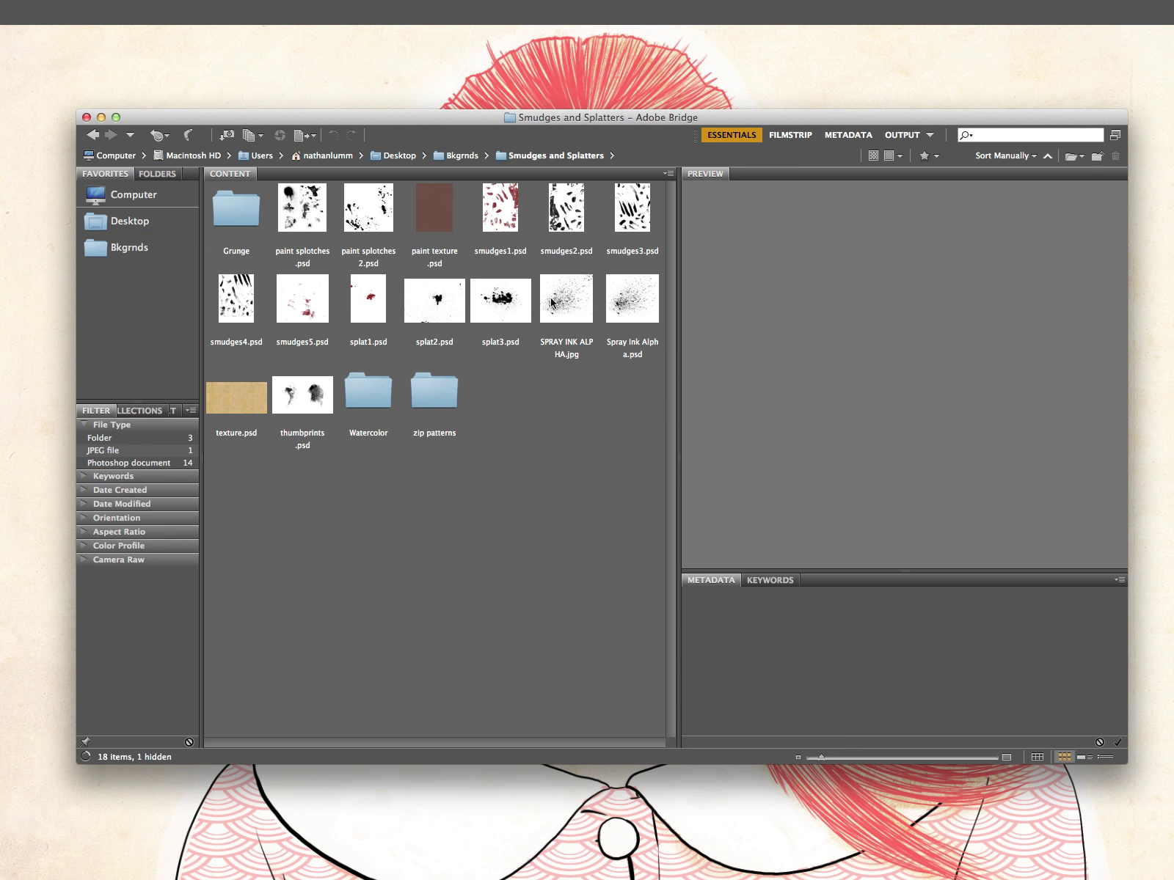
# Step: Preview the paint splotches, smudges2, splat3, SPRAY INK ALPHA, brown paint and tan texture files
pyautogui.click(357, 220)
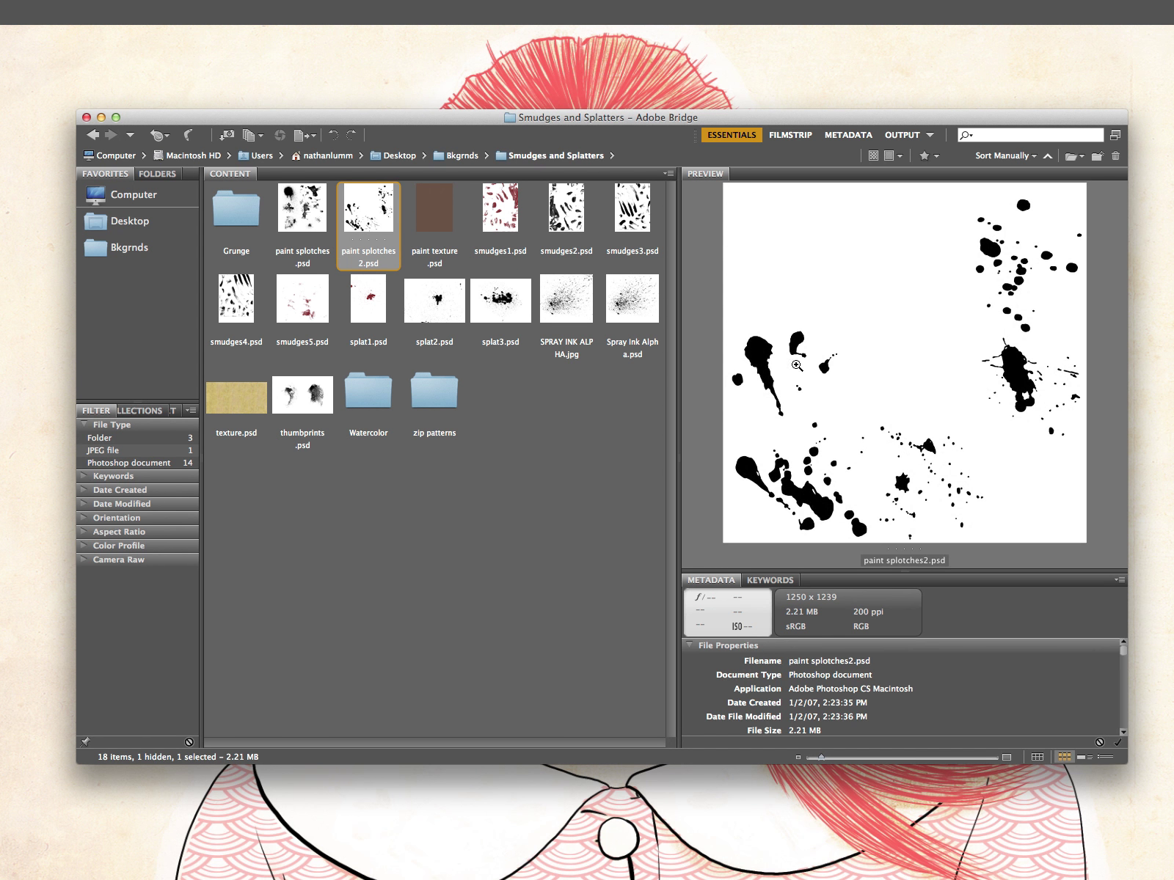
pyautogui.click(287, 216)
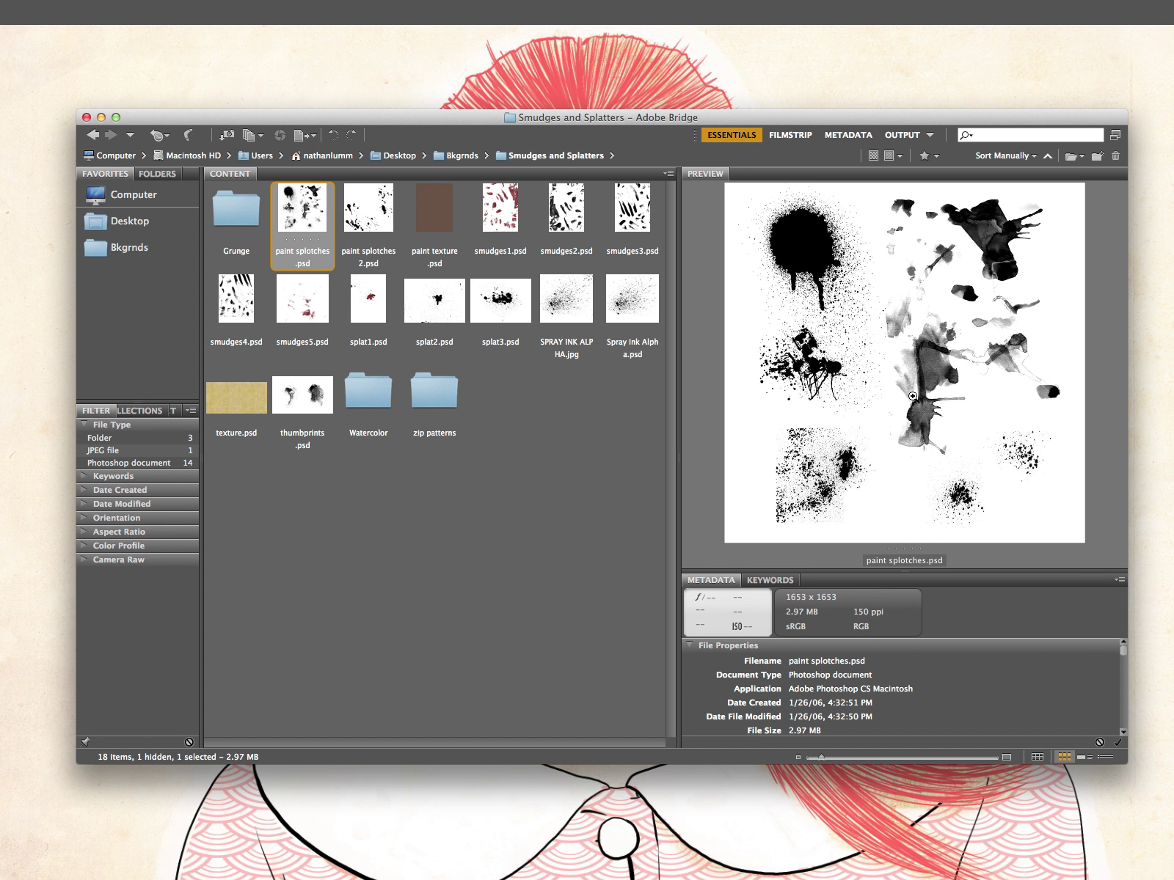
pyautogui.click(569, 222)
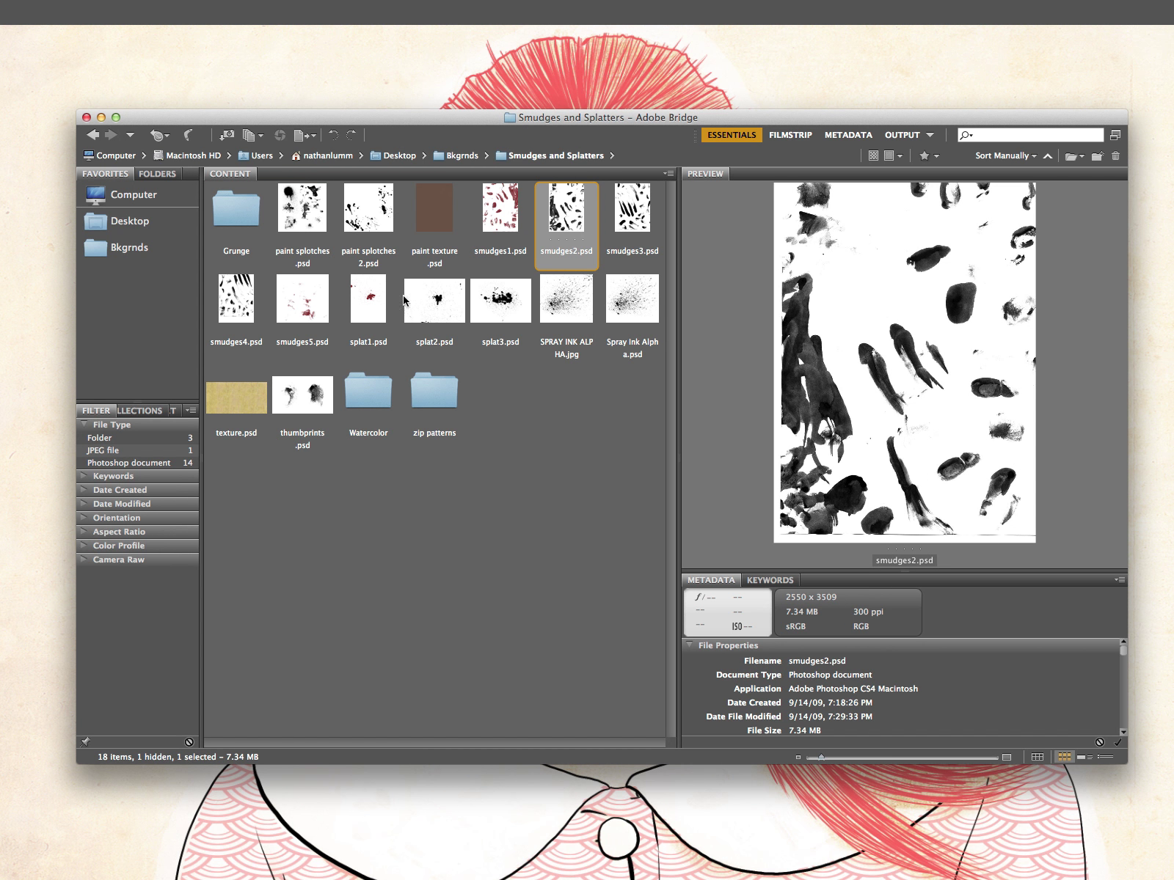
pyautogui.click(516, 305)
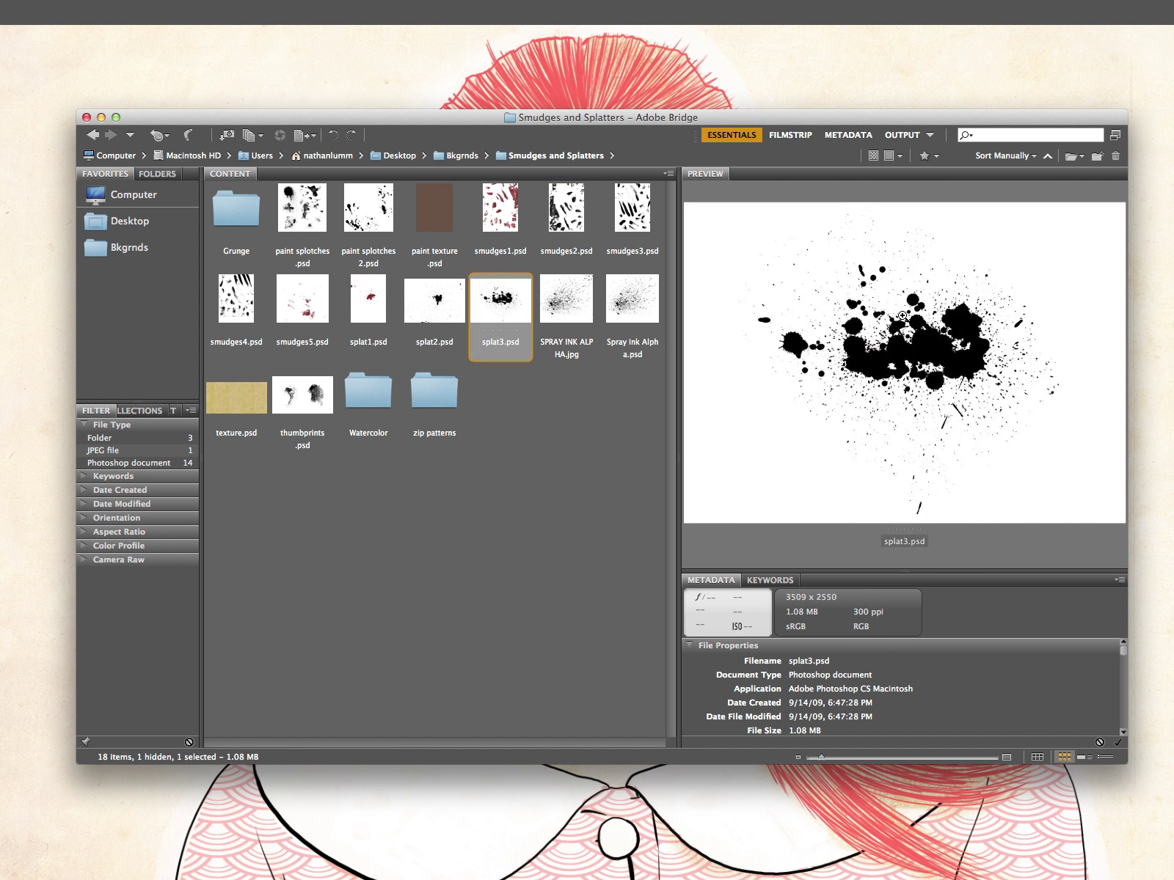
pyautogui.click(574, 309)
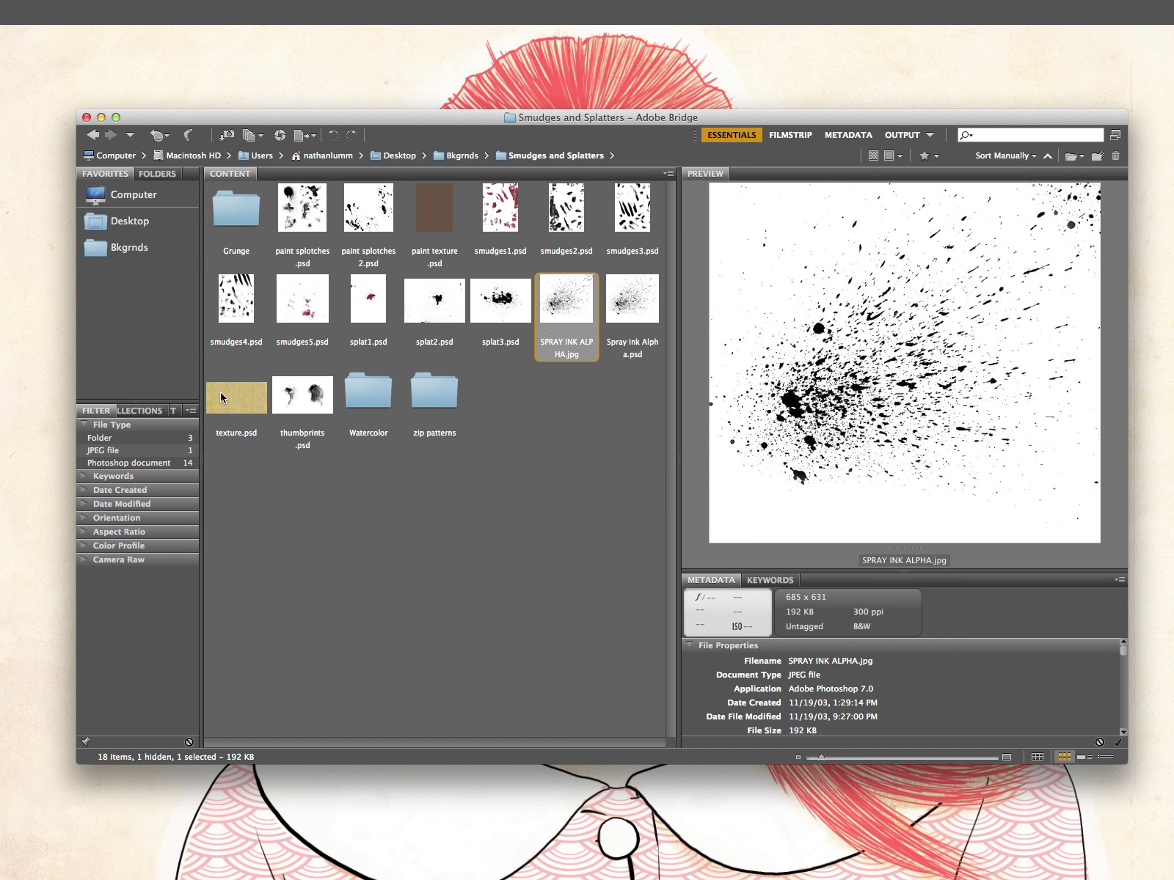
pyautogui.click(434, 221)
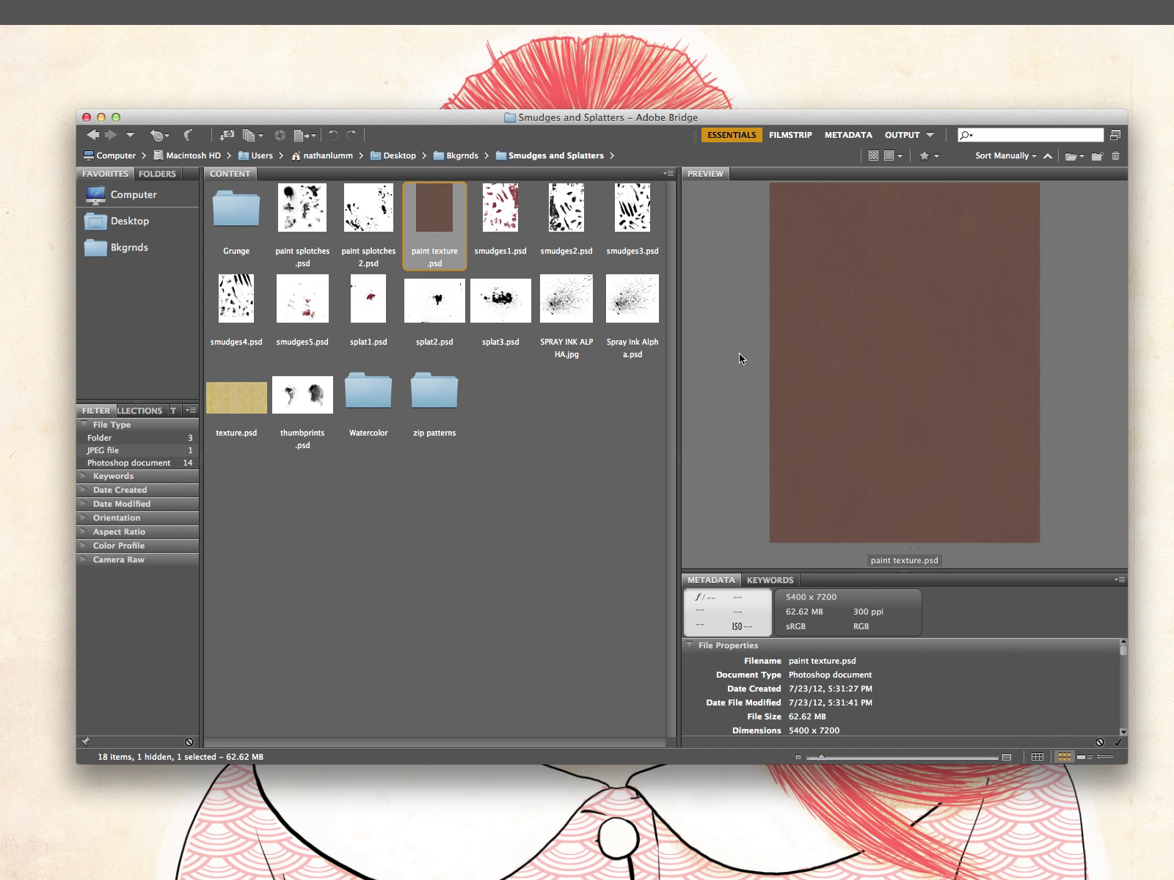
pyautogui.click(239, 387)
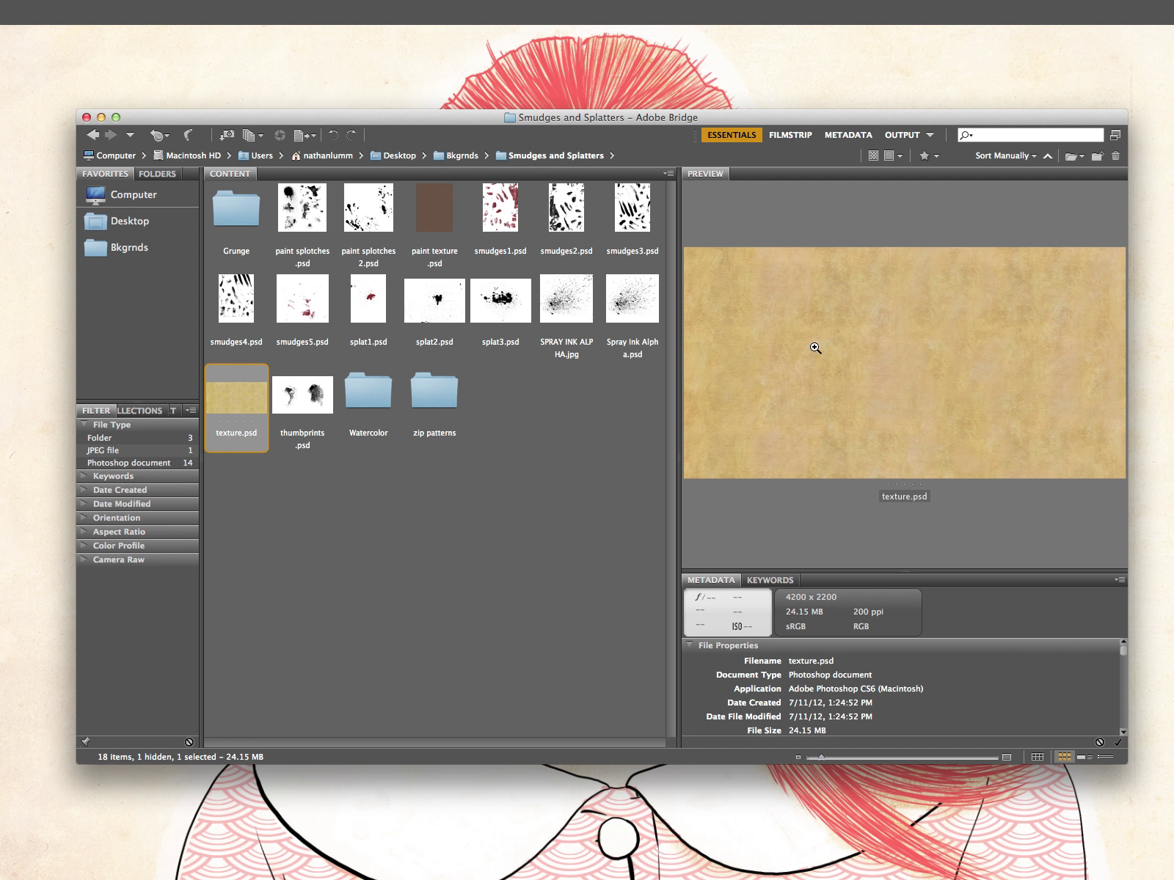
# Step: Open the Grunge folder, preview 11_Sucko_Stucco.psd, and select 117_Porous_Surface_1.tif
pyautogui.doubleClick(245, 225)
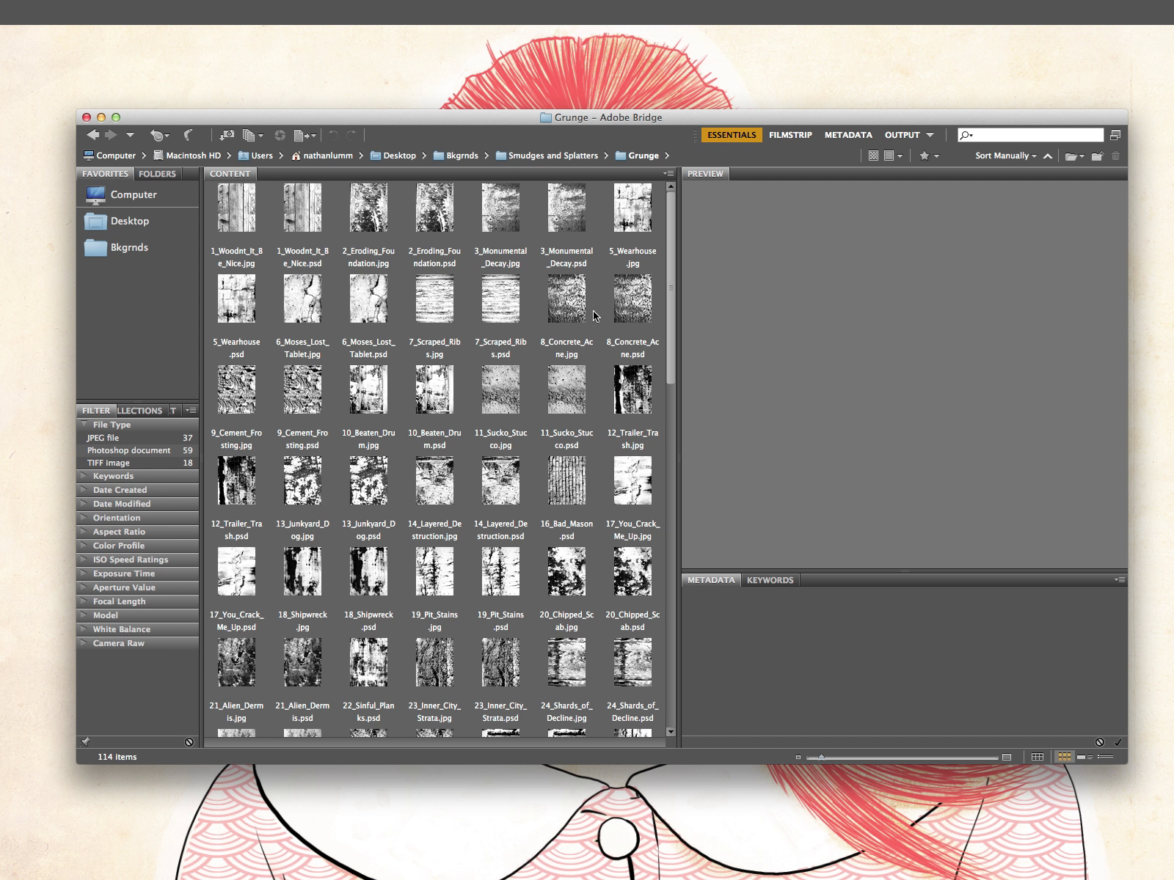
pyautogui.click(569, 403)
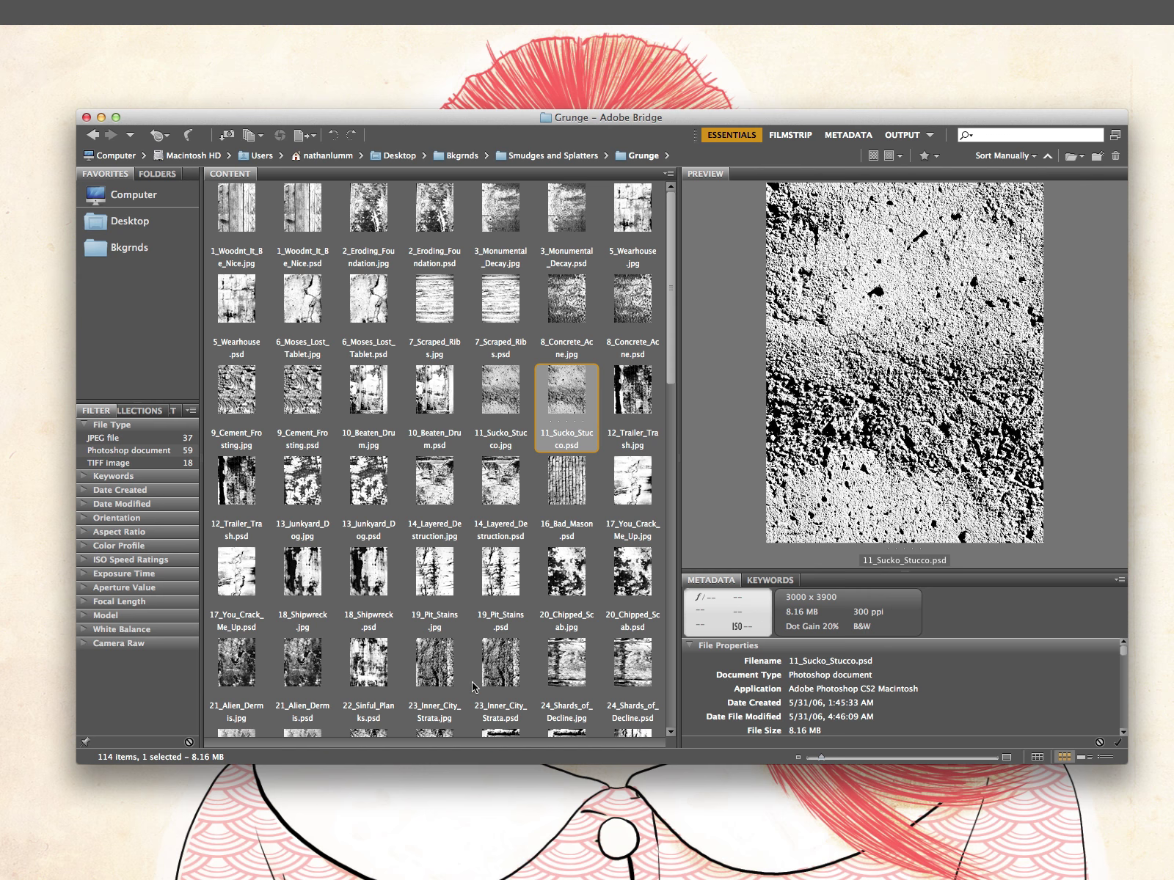
pyautogui.scroll(-10, 476, 653)
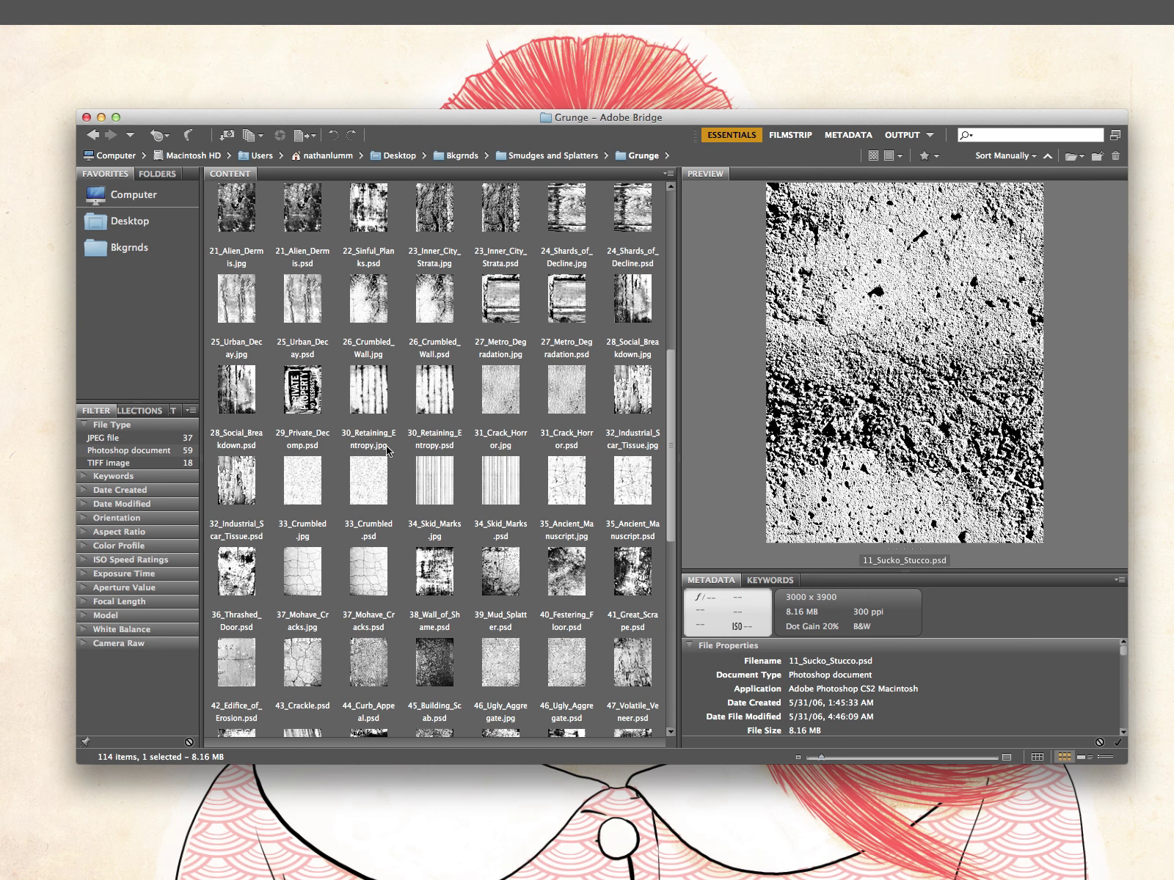
pyautogui.scroll(-10, 387, 451)
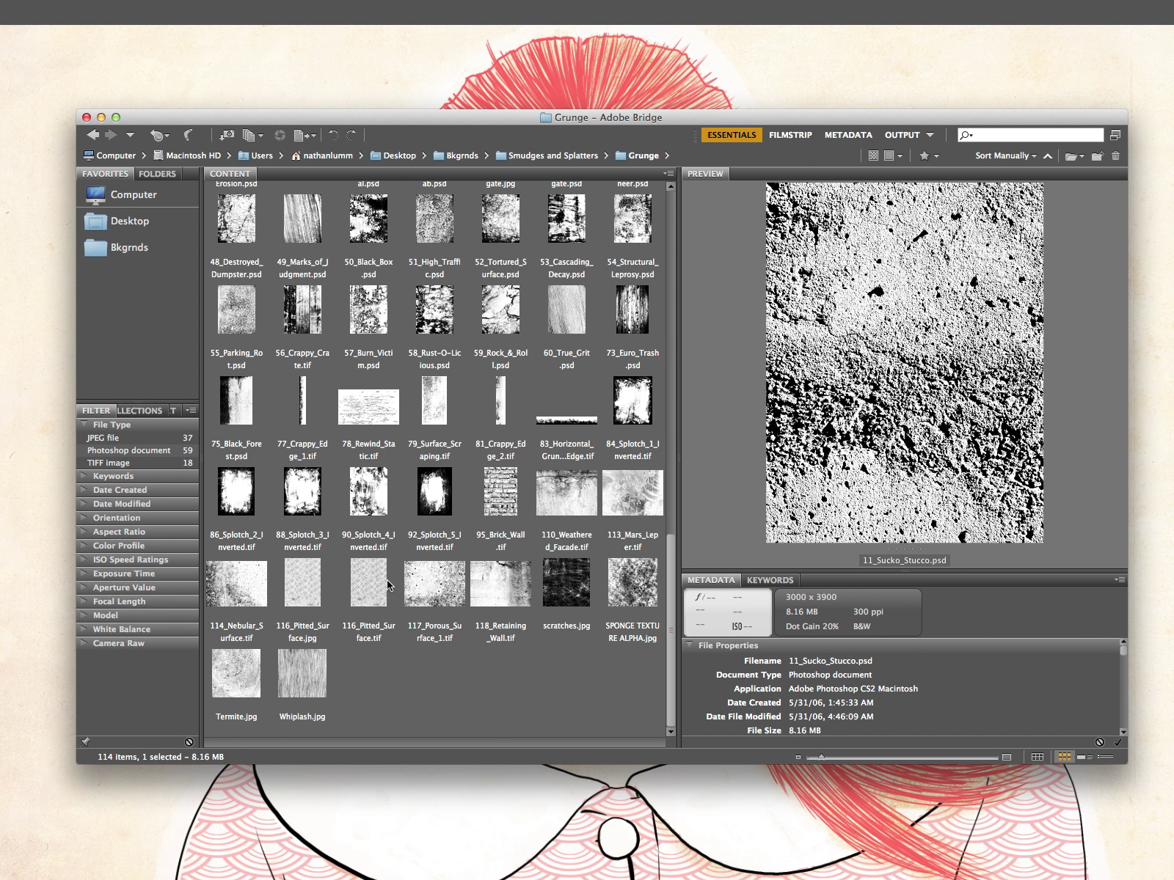
pyautogui.click(445, 589)
# Step: Open 117_Porous_Surface_1.tif in Photoshop and select the entire texture canvas
pyautogui.doubleClick(443, 589)
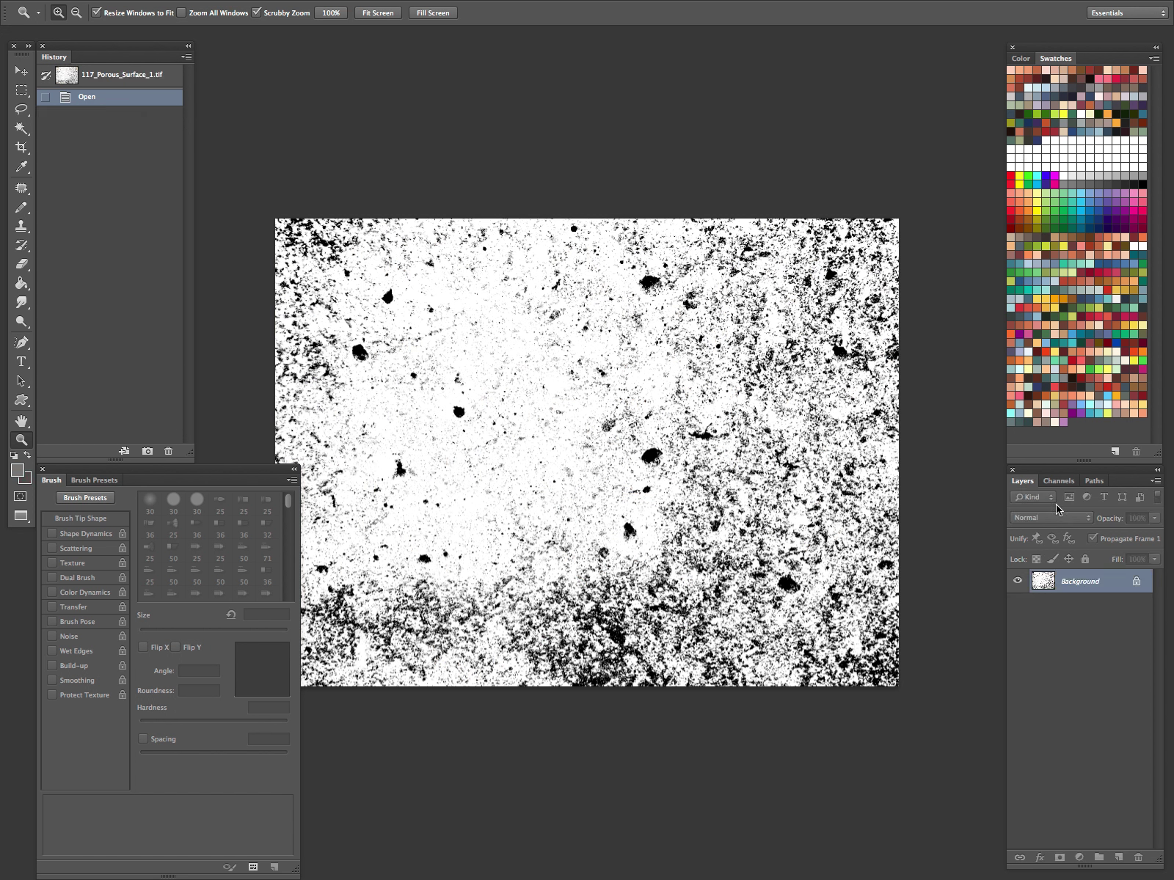
pyautogui.press('super+a')
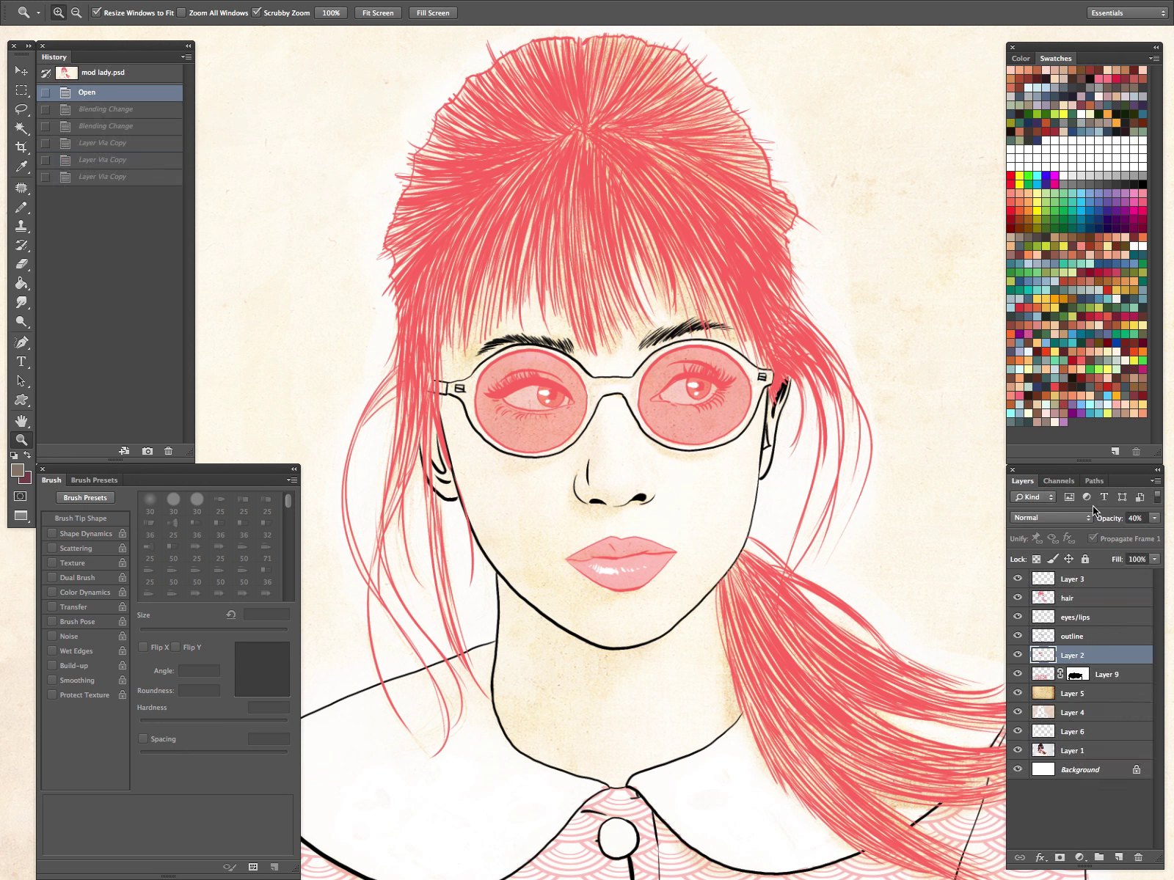
# Step: Target Layer 3 in mod lady.psd, then bring back the Layers list showing the pasted Layer 10
pyautogui.click(1081, 586)
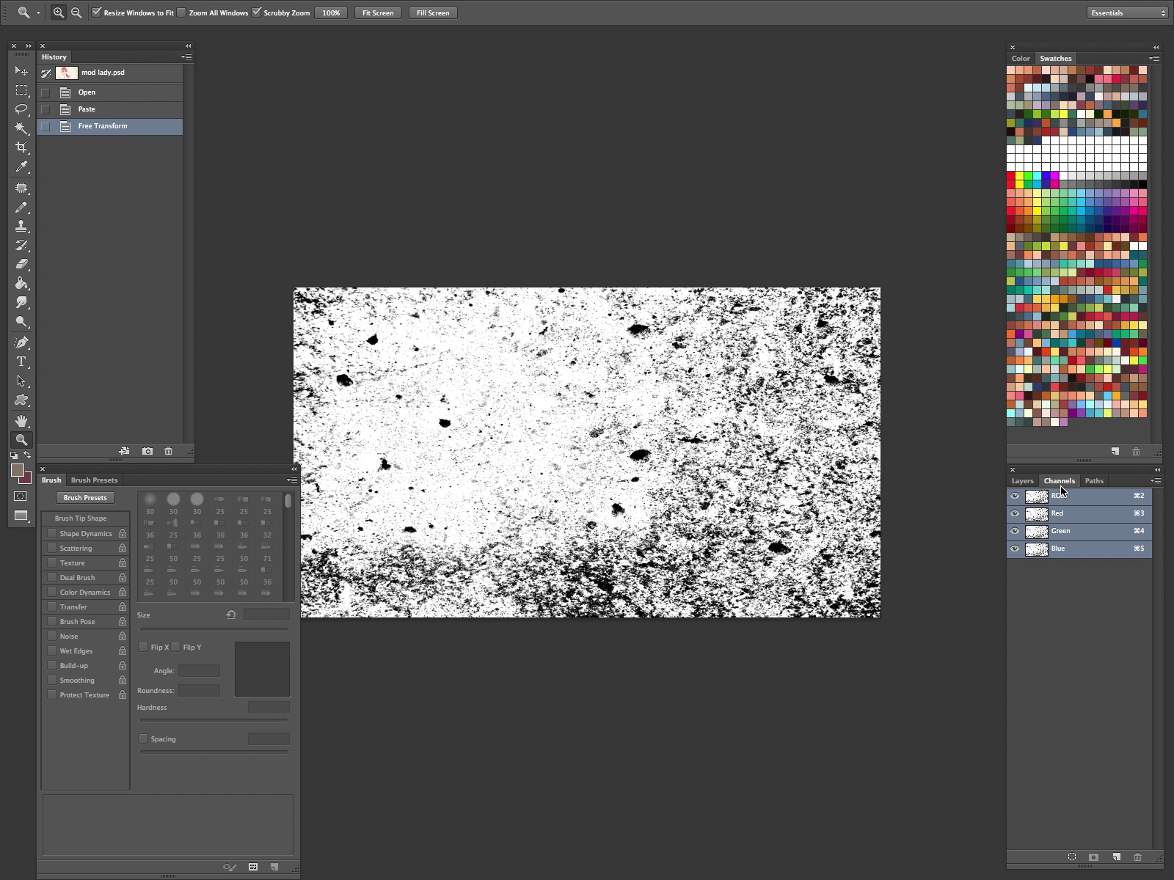
pyautogui.click(1022, 481)
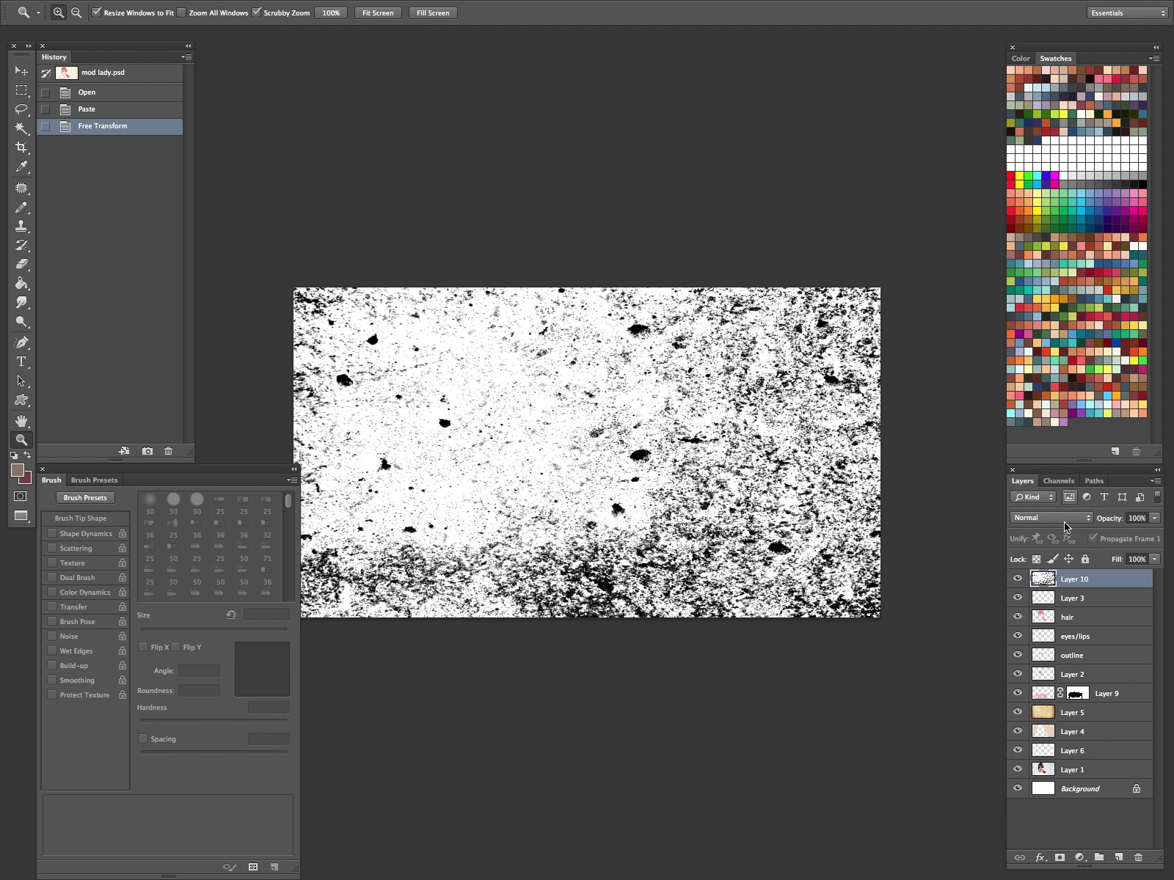
# Step: Set Layer 10 to Overlay, try it below Layer 9, then undo the move
pyautogui.click(1051, 518)
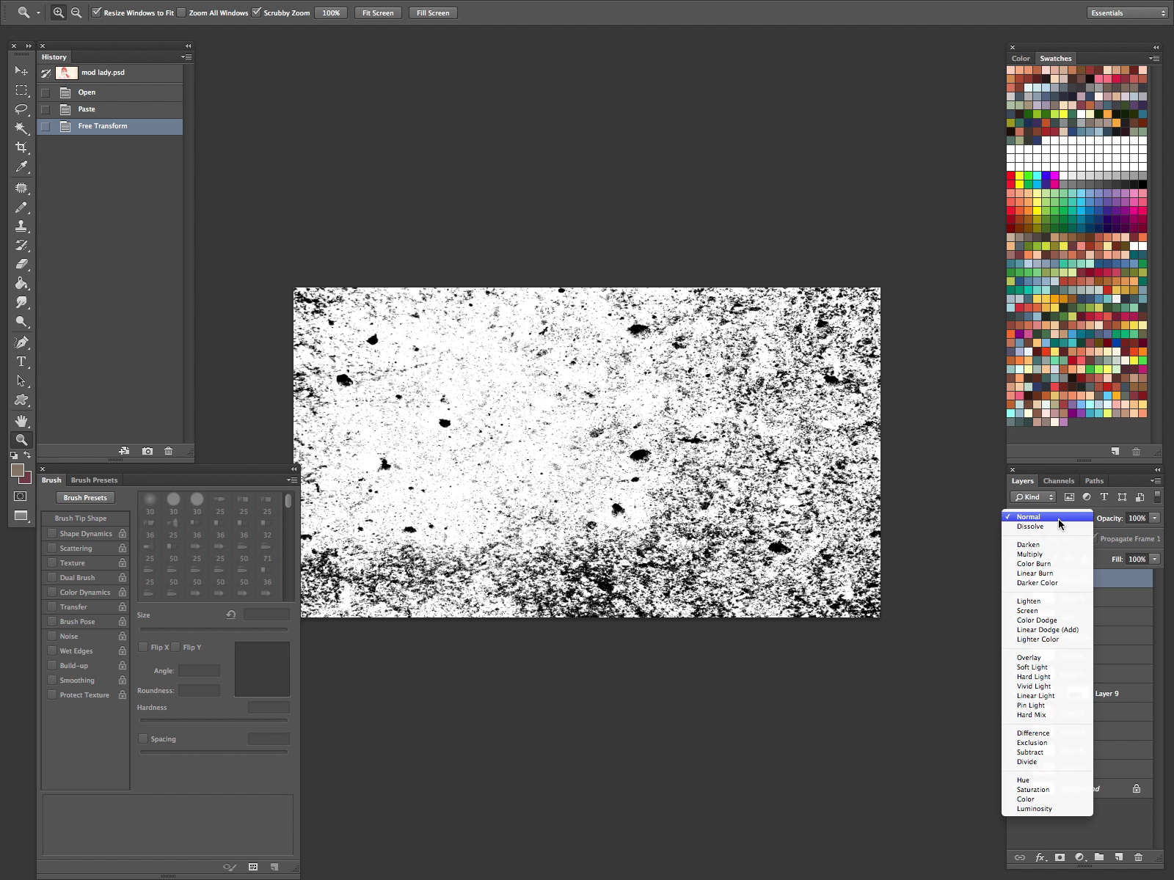
pyautogui.click(1041, 658)
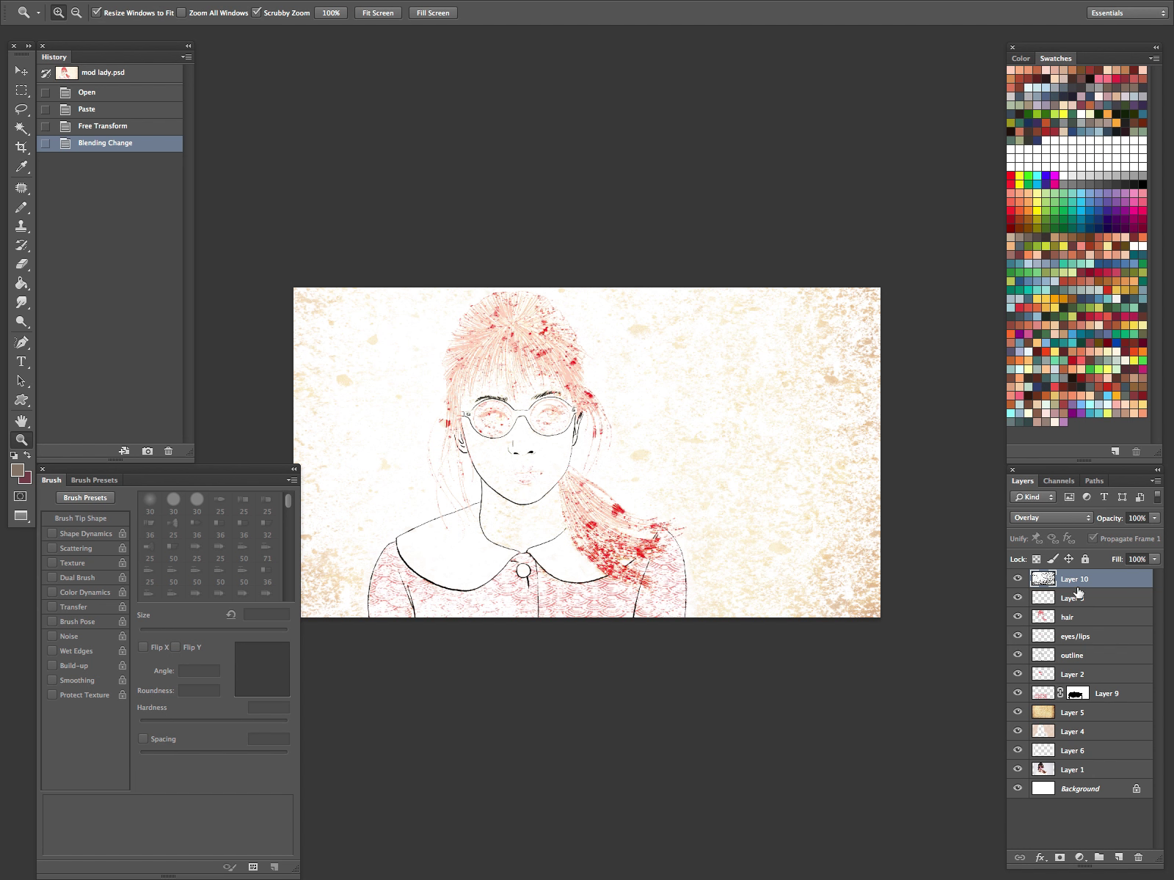
pyautogui.moveTo(1105, 582); pyautogui.dragTo(1093, 704)
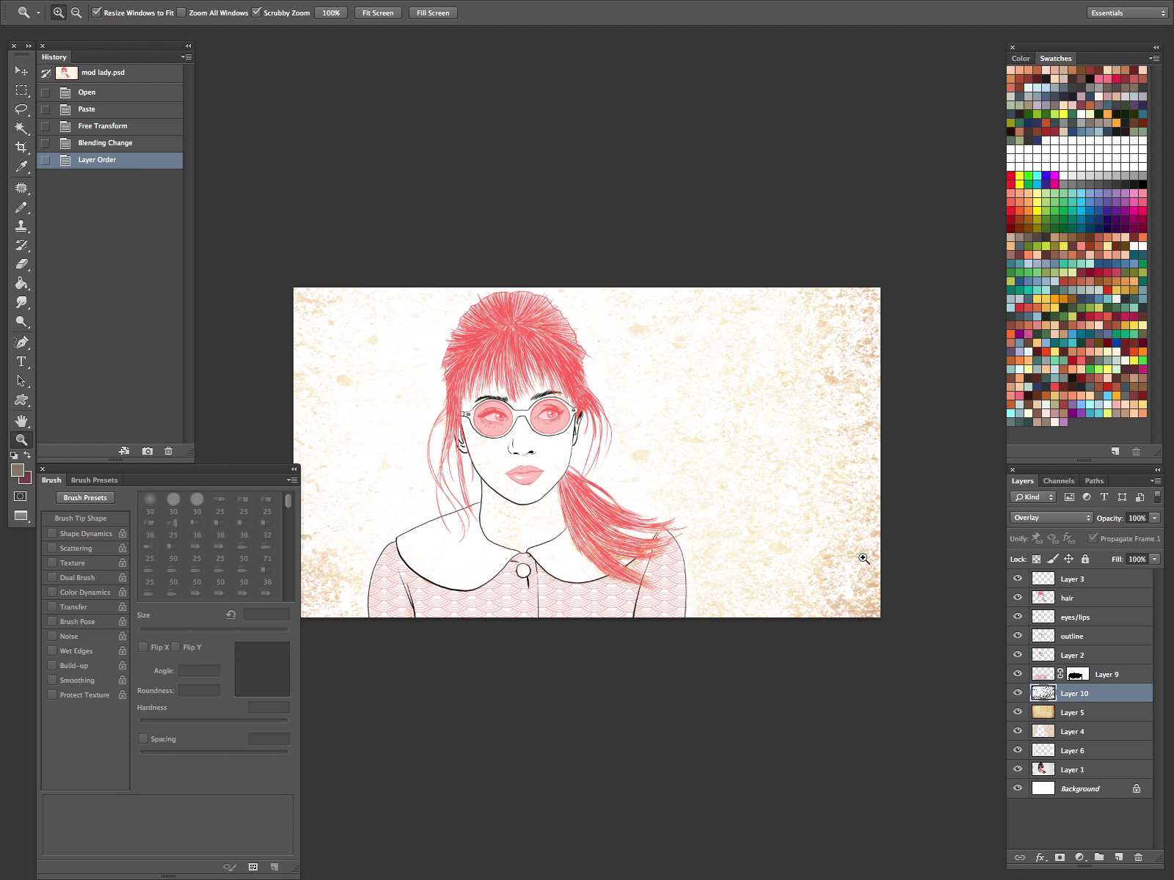
pyautogui.moveTo(742, 503)
pyautogui.mouseDown()
pyautogui.moveTo(794, 490)
pyautogui.moveTo(760, 500)
pyautogui.mouseUp()
pyautogui.hotkey('ctrl', 'z')
pyautogui.hotkey('ctrl', 'z')
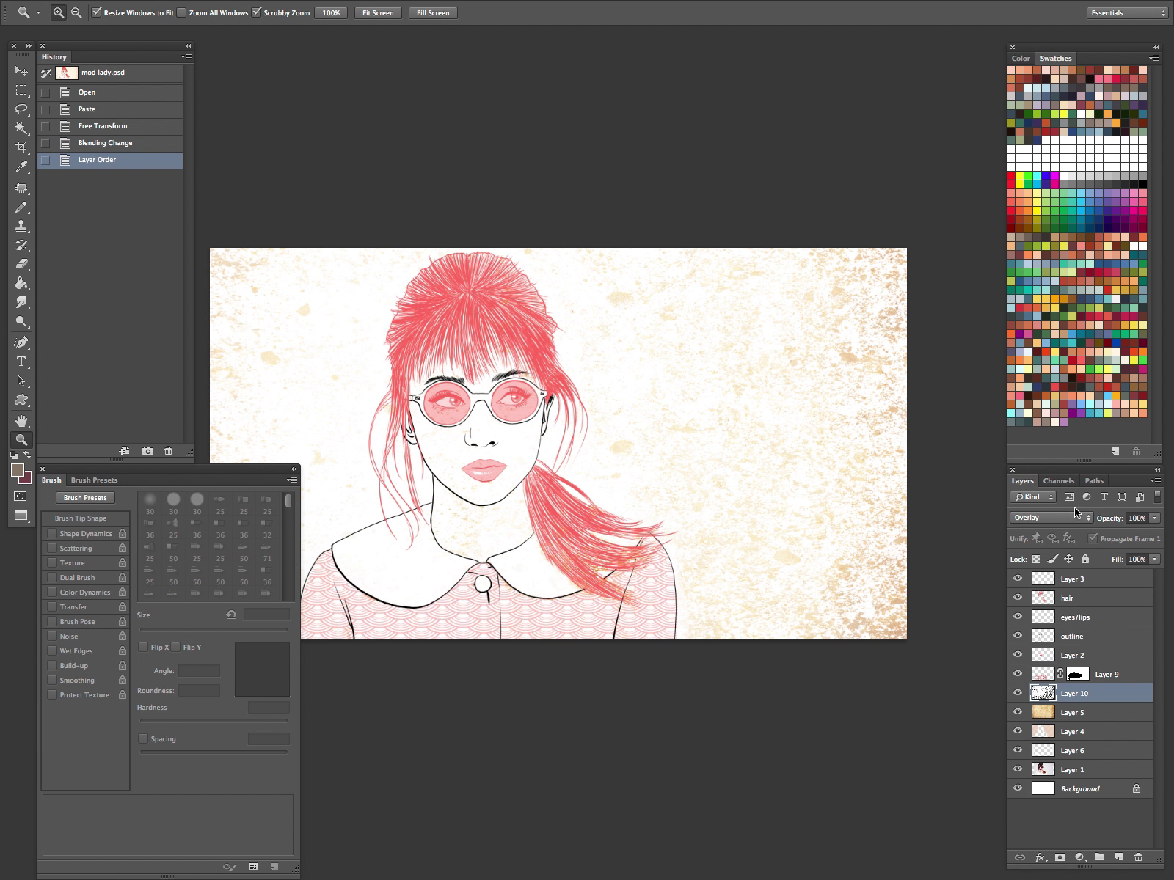
# Step: Switch Layer 10 to Soft Light and return it to the top of the stack
pyautogui.click(1068, 520)
pyautogui.click(1033, 526)
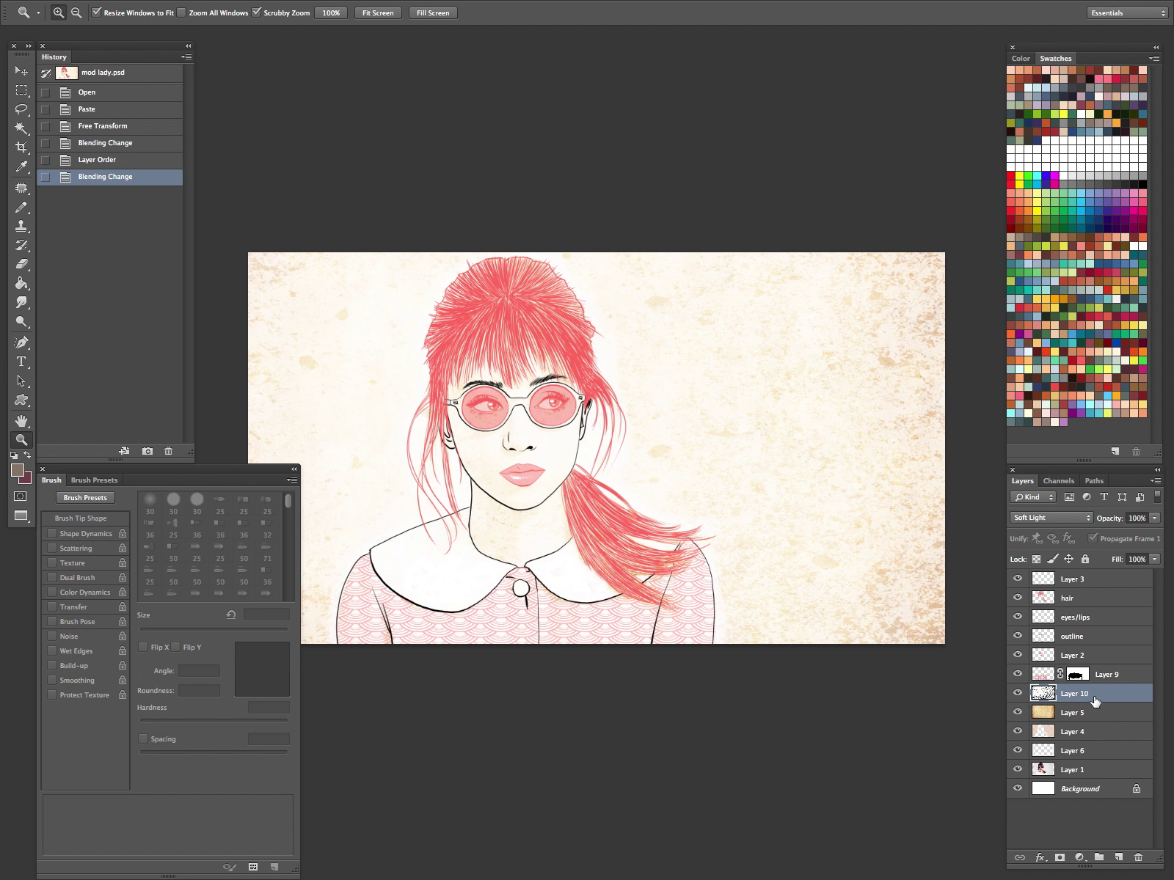
pyautogui.moveTo(1088, 700); pyautogui.dragTo(1076, 580)
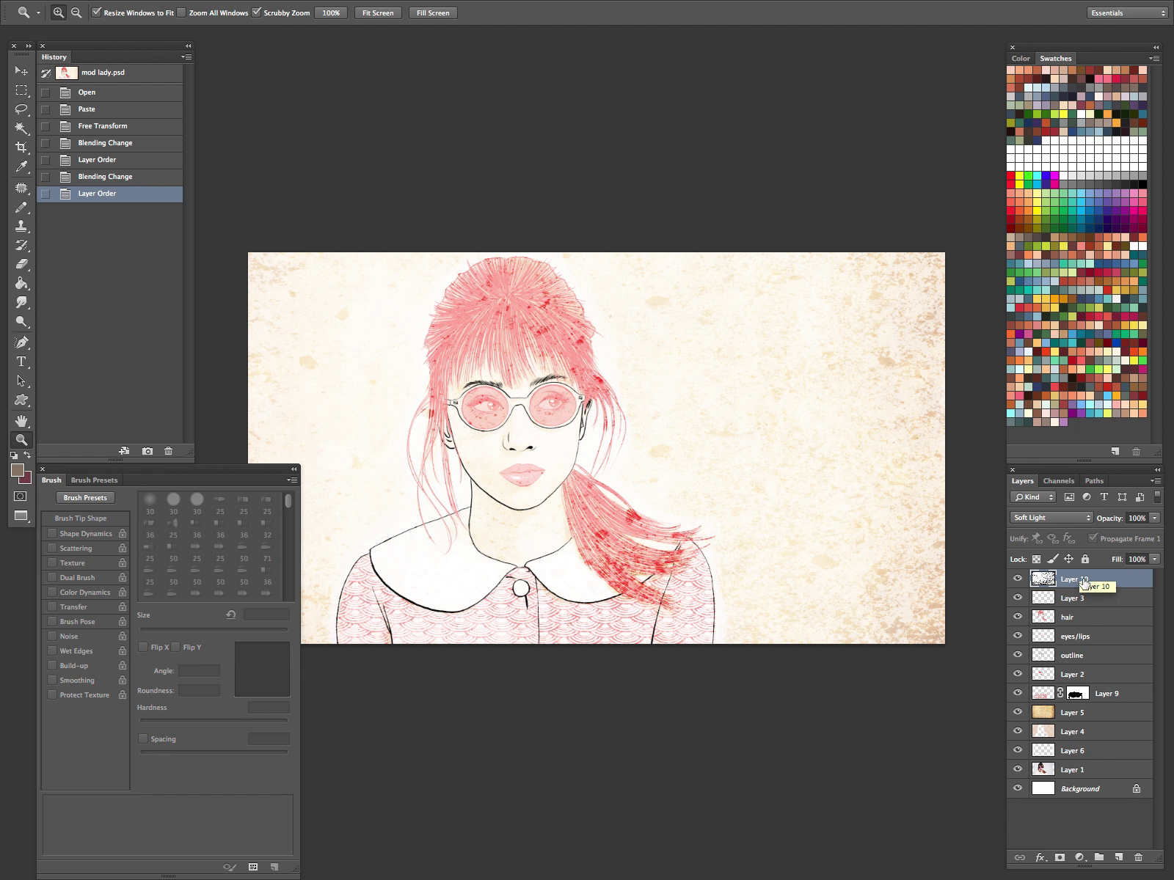
# Step: Revert mod lady.psd to its opening snapshot, restore standard screen mode, reposition the window, and hide panels
pyautogui.click(97, 73)
pyautogui.press('f')
pyautogui.press('f')
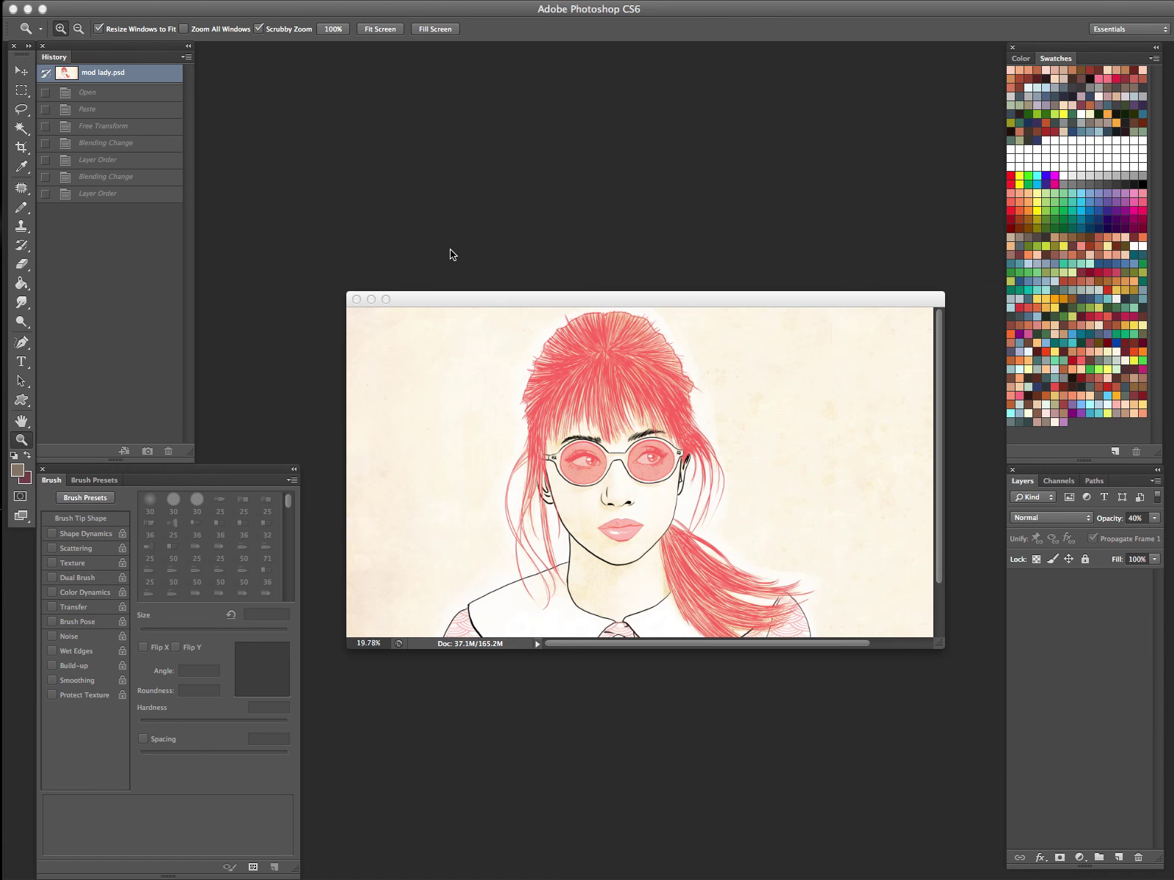
pyautogui.moveTo(555, 295); pyautogui.dragTo(490, 139)
pyautogui.press('Tab')
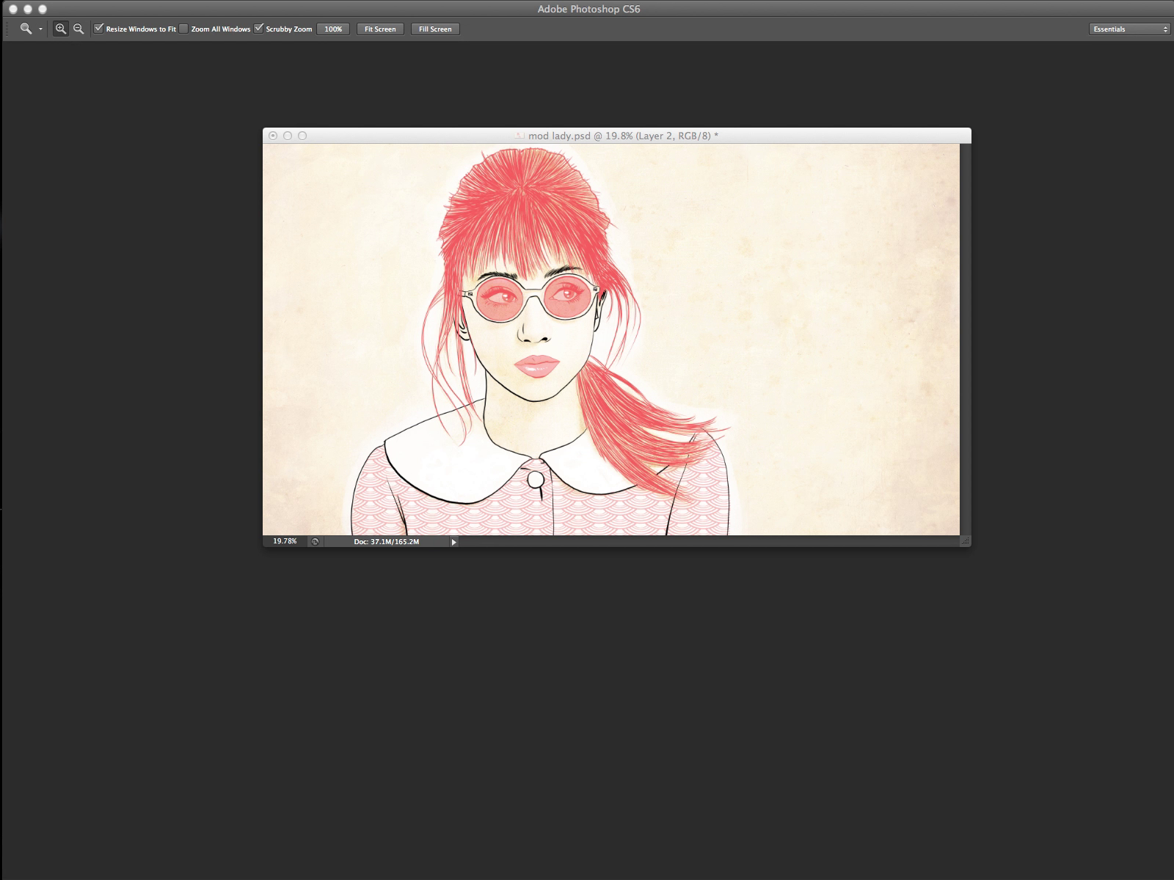
# Step: Raise the mod lady.psd document window near the top of the screen with all panels hidden
pyautogui.click(415, 135)
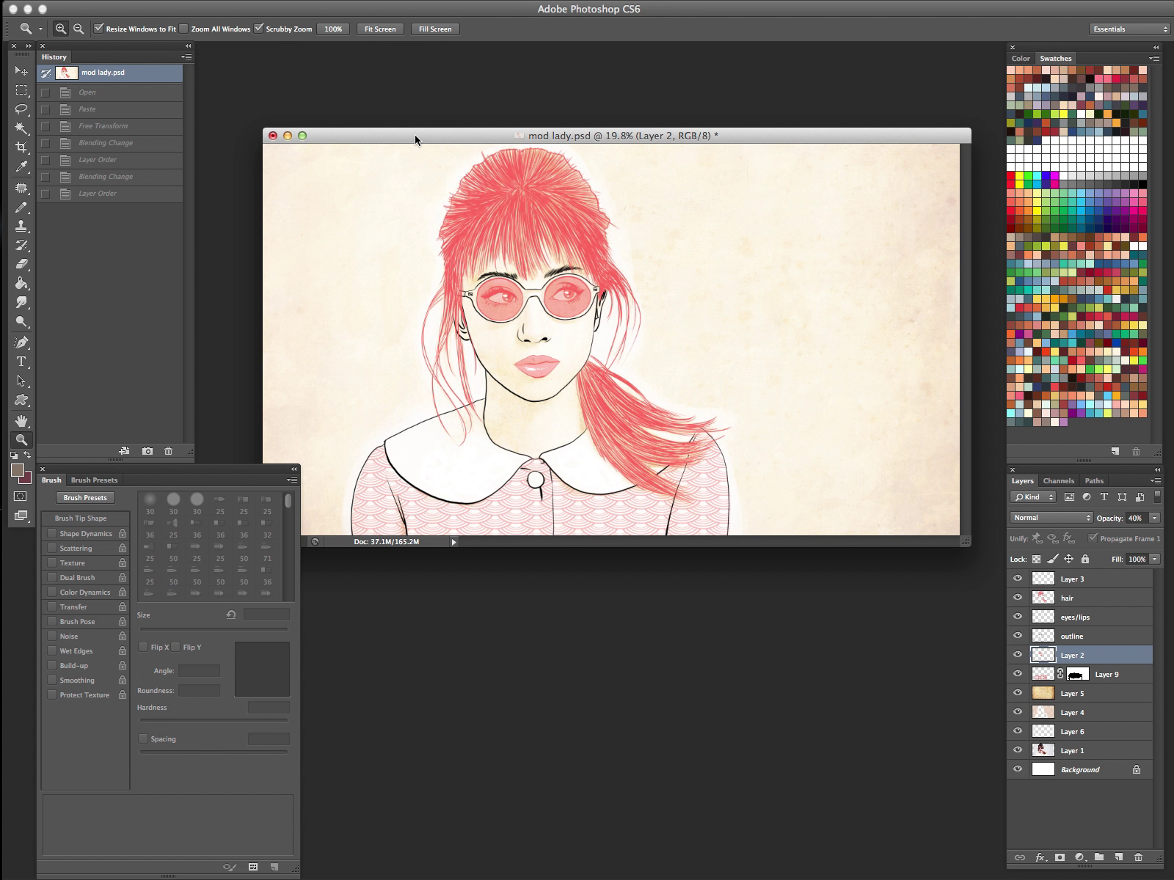
pyautogui.moveTo(416, 138); pyautogui.dragTo(401, 58)
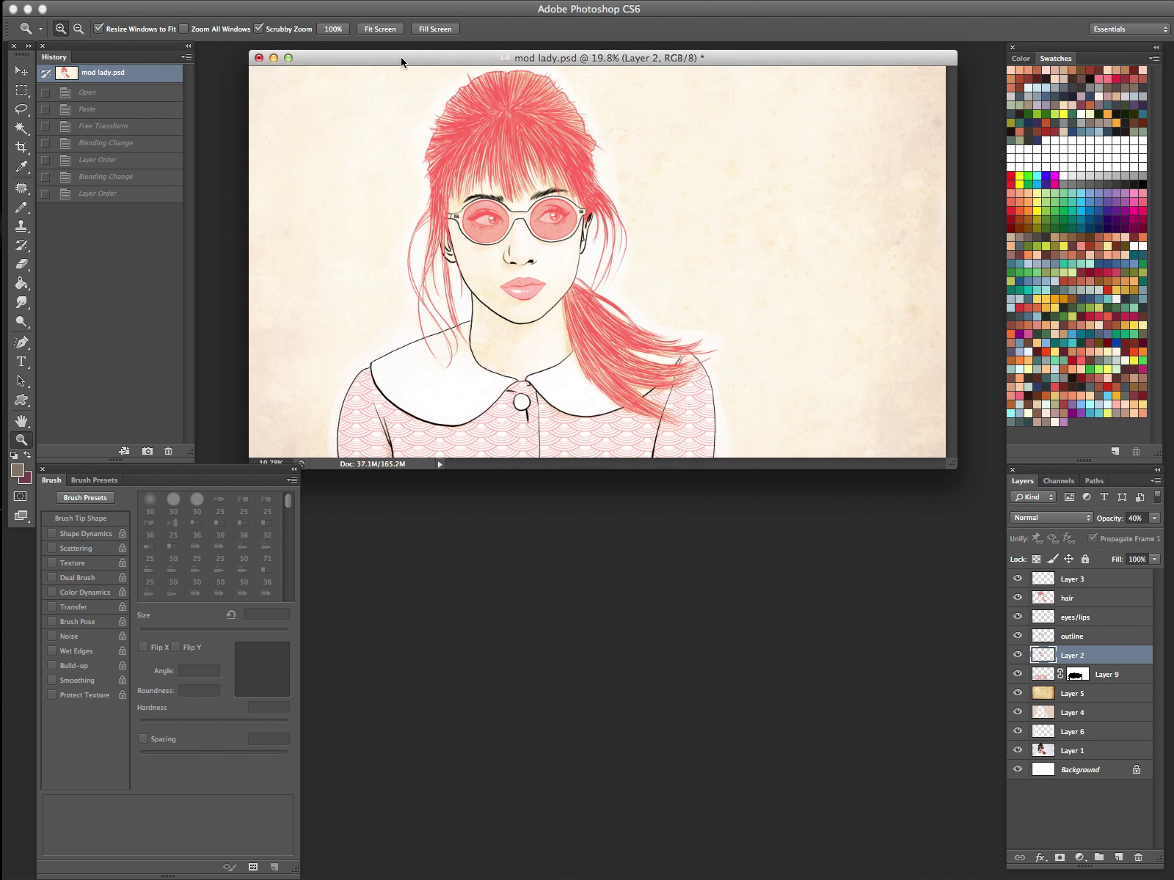
pyautogui.press('Tab')
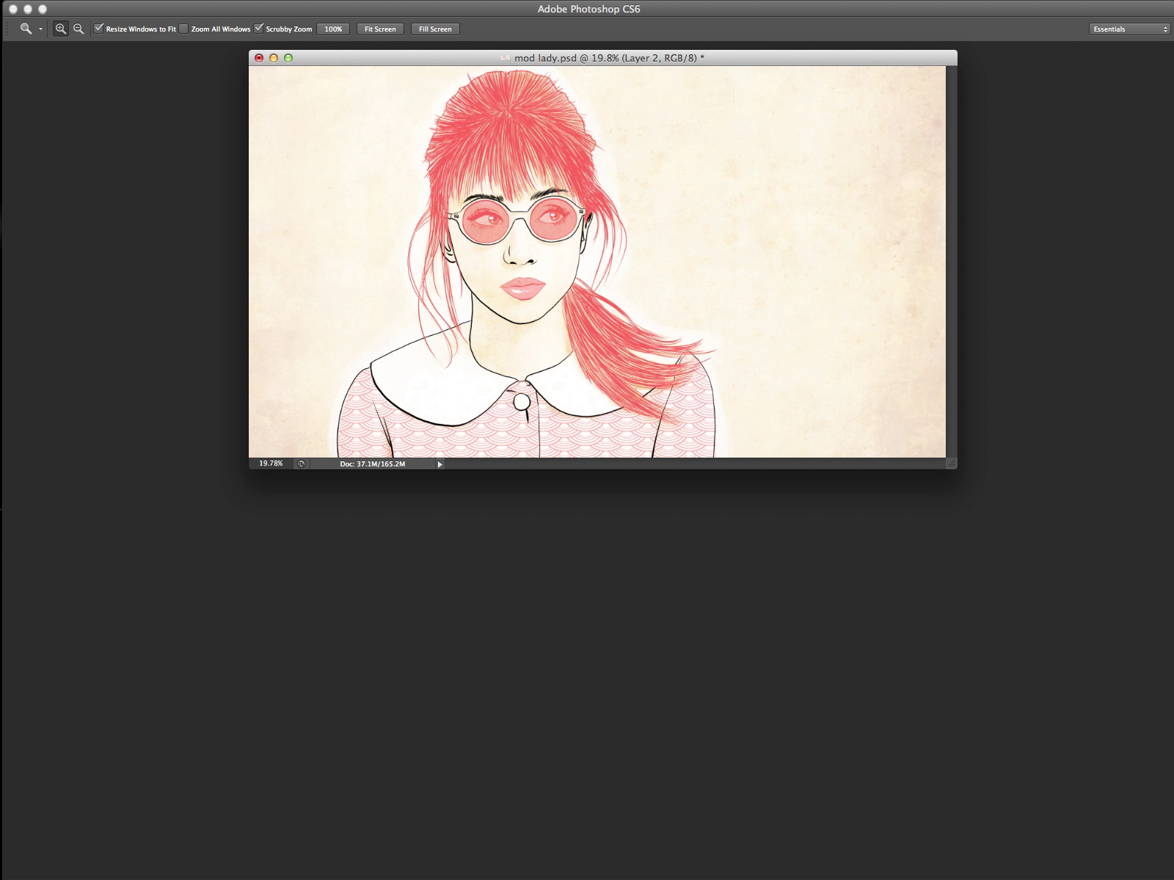